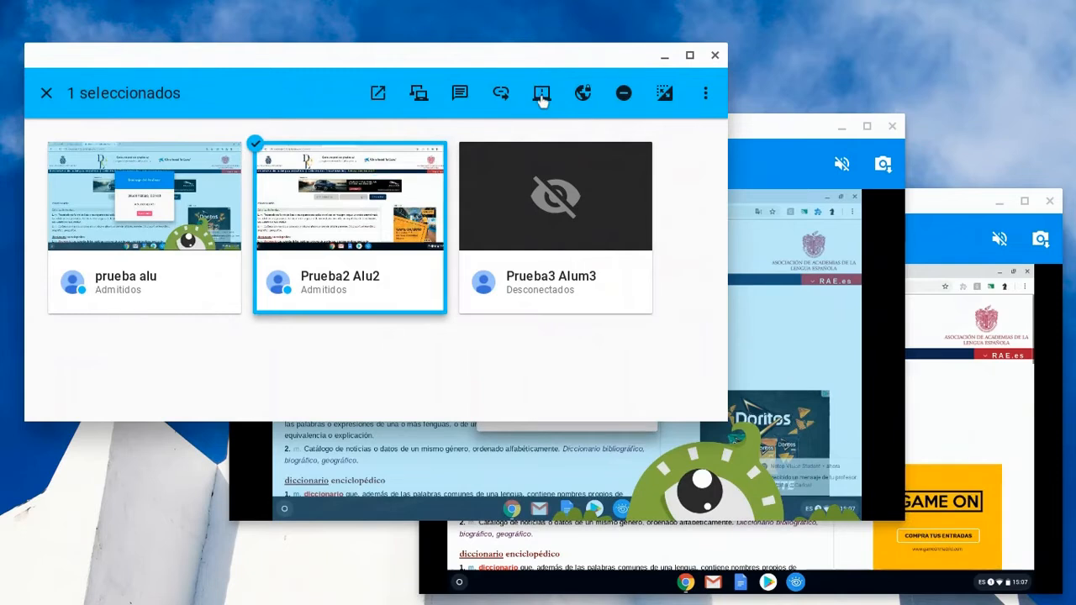
# Send an attention call to the selected second student and bring the first and second students' live views to the front.
pyautogui.click(540, 97)
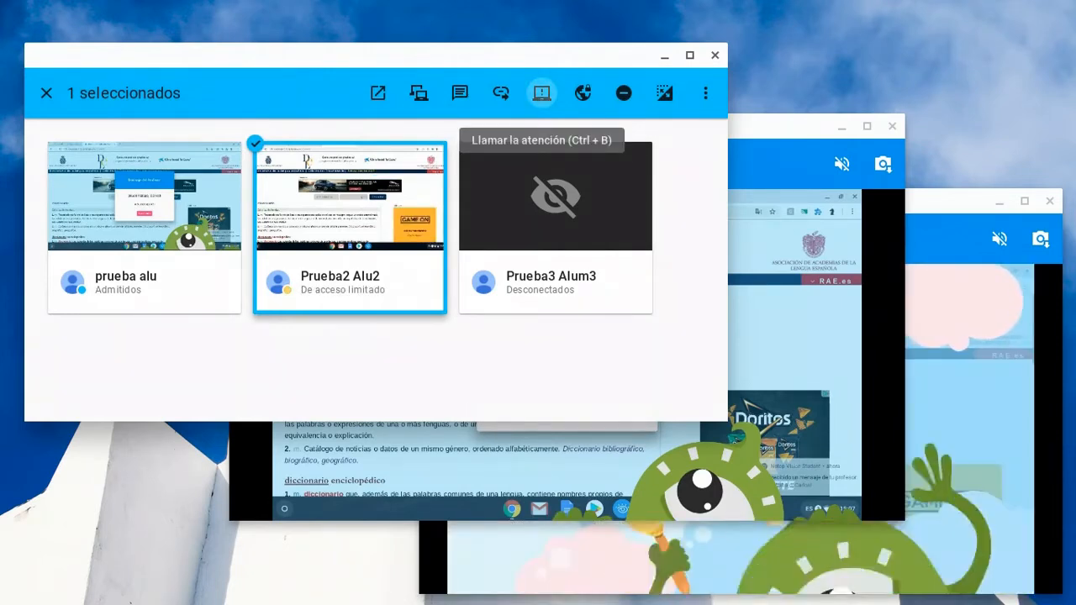
pyautogui.click(777, 124)
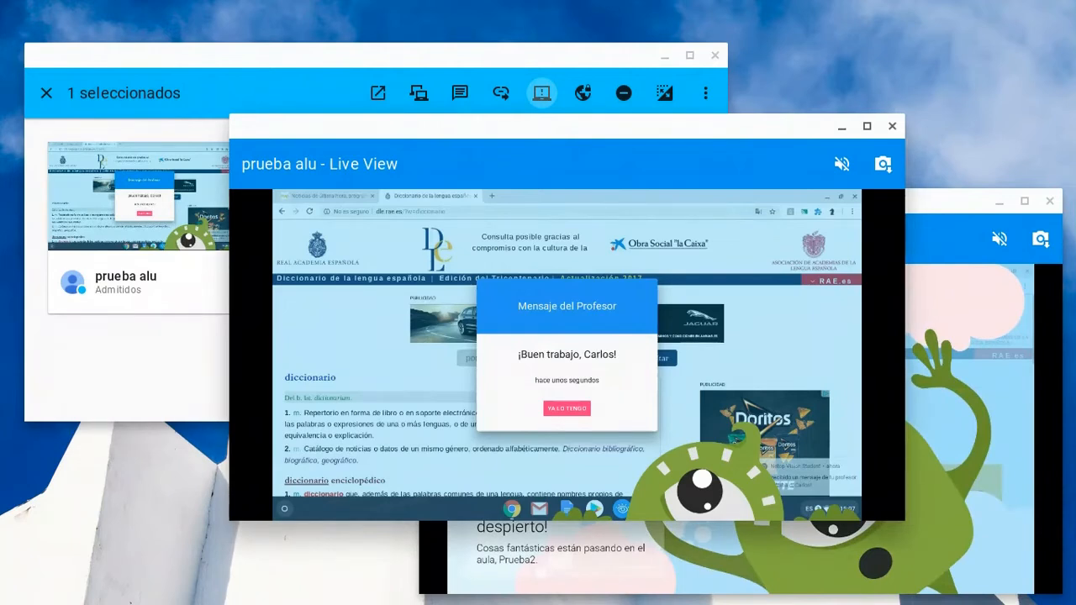
pyautogui.click(939, 200)
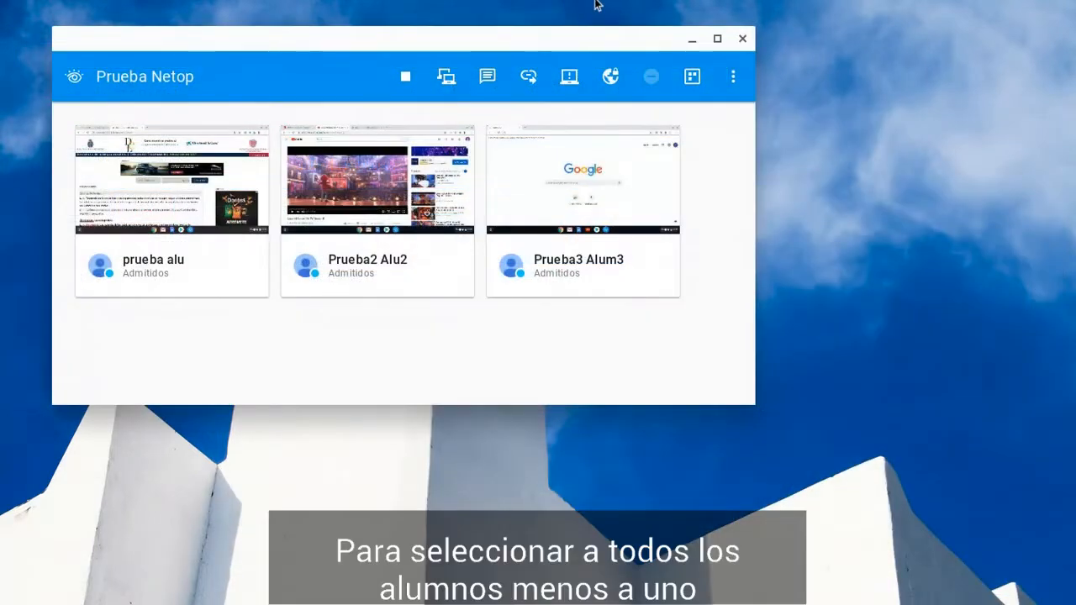
# Select every student except the second one by inverting the selection, and send them an attention call.
pyautogui.click(402, 191)
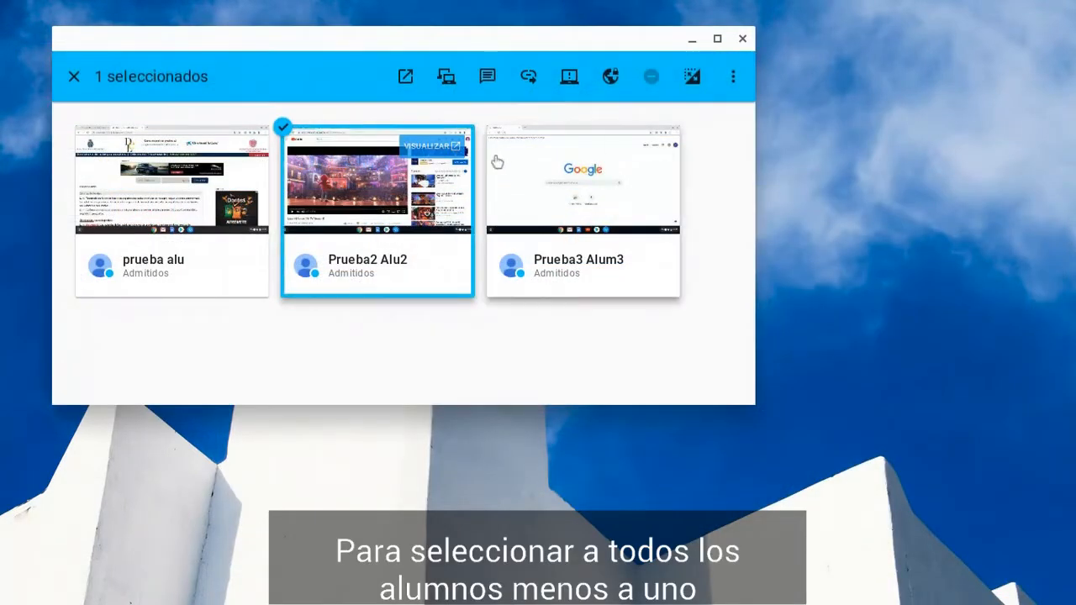
pyautogui.click(691, 78)
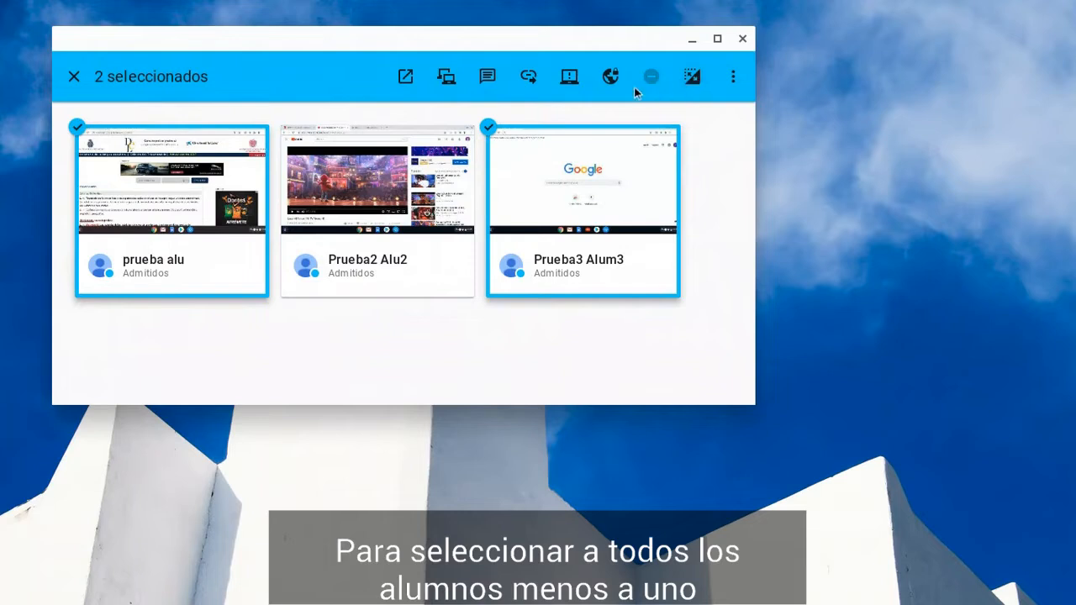
pyautogui.click(570, 77)
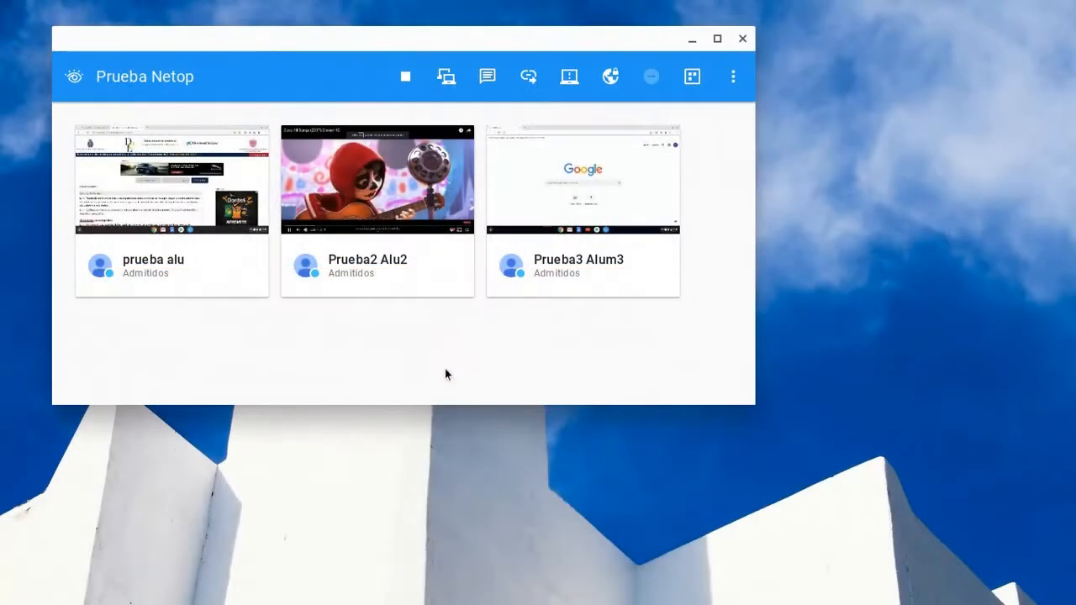
# Open the second student's live view and bring the Prueba Netop class window back to the front.
pyautogui.moveTo(420, 150)
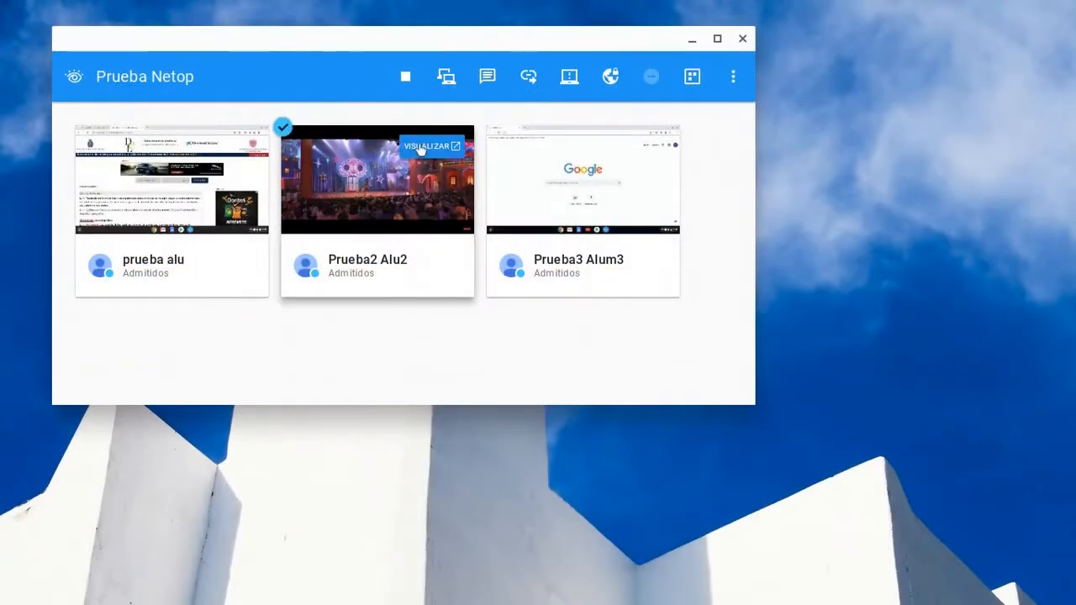
pyautogui.click(420, 148)
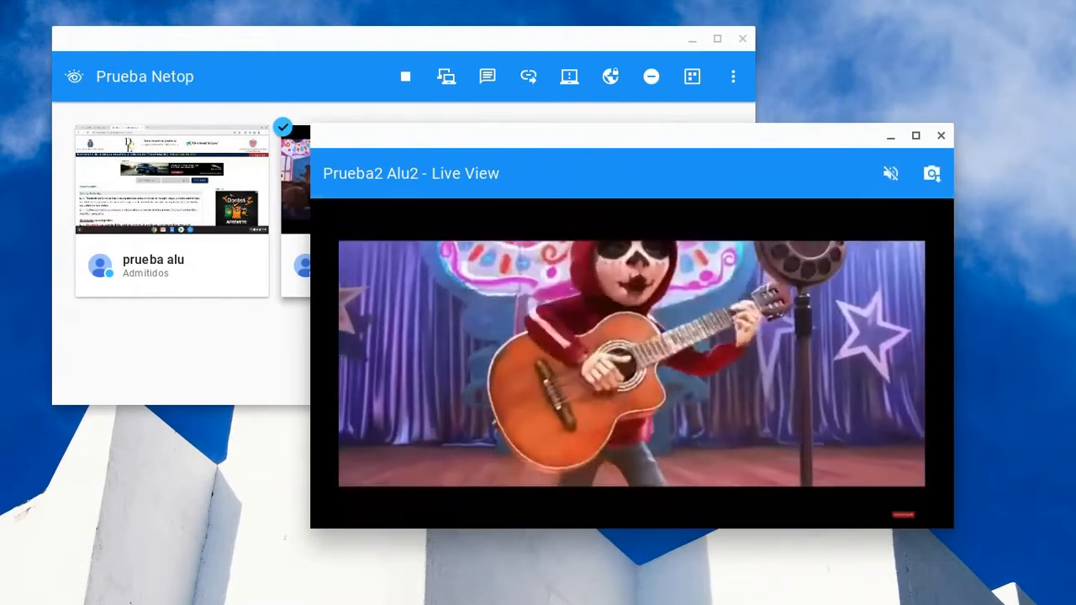
pyautogui.click(473, 42)
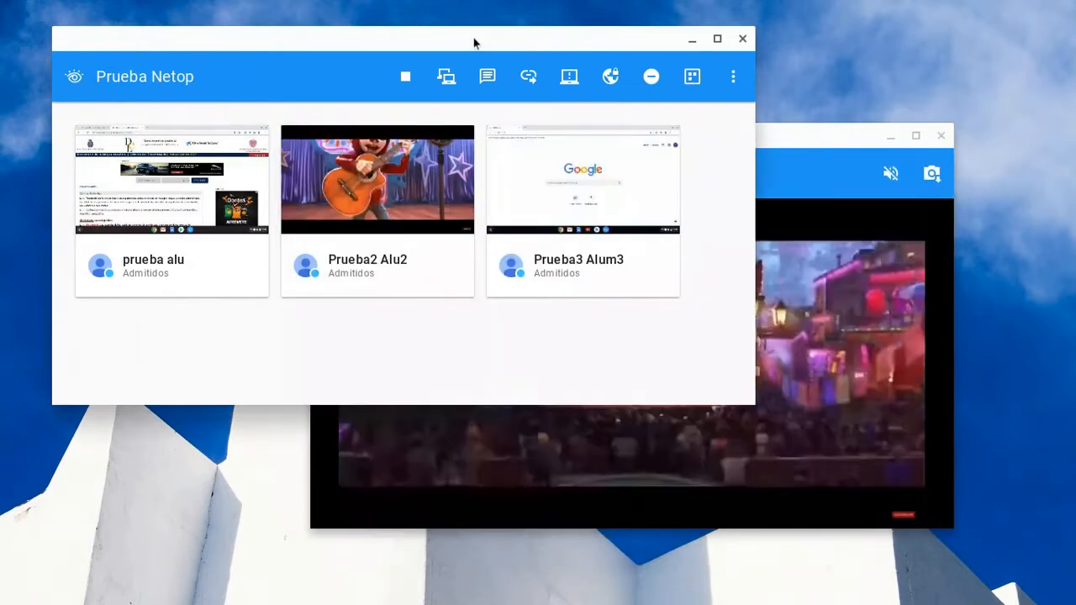
# Share the teacher's entire screen with all students except the second one, and maximize the second student's live view.
pyautogui.click(433, 172)
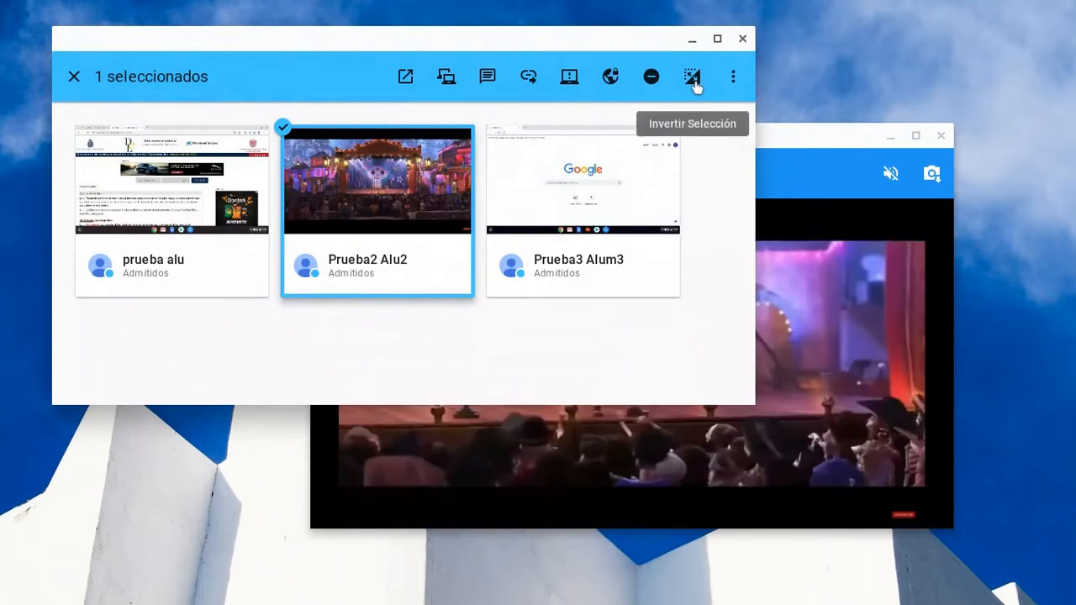
pyautogui.click(692, 79)
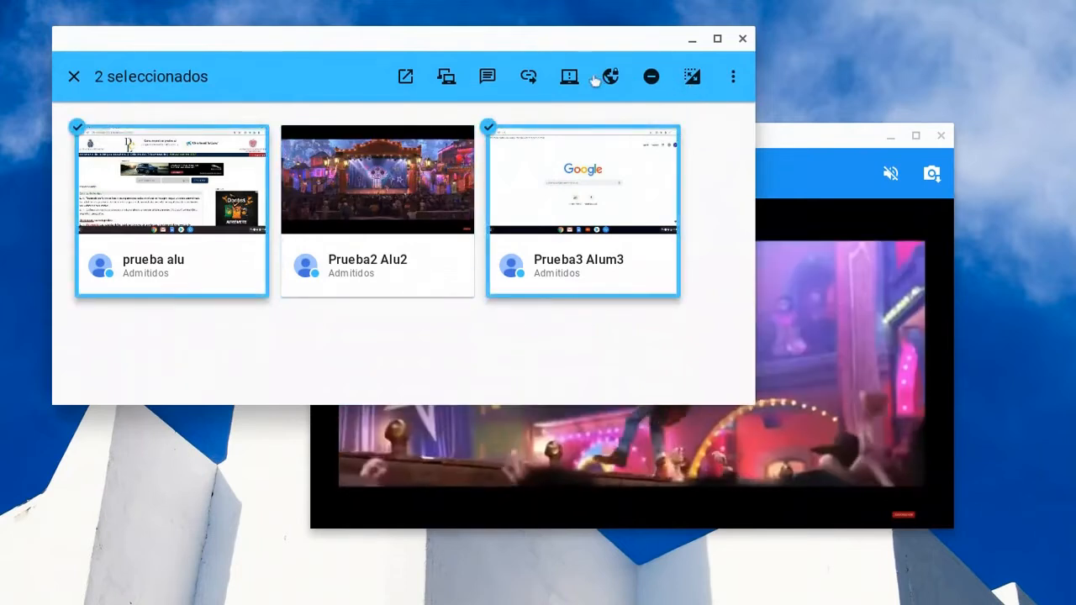
pyautogui.click(443, 78)
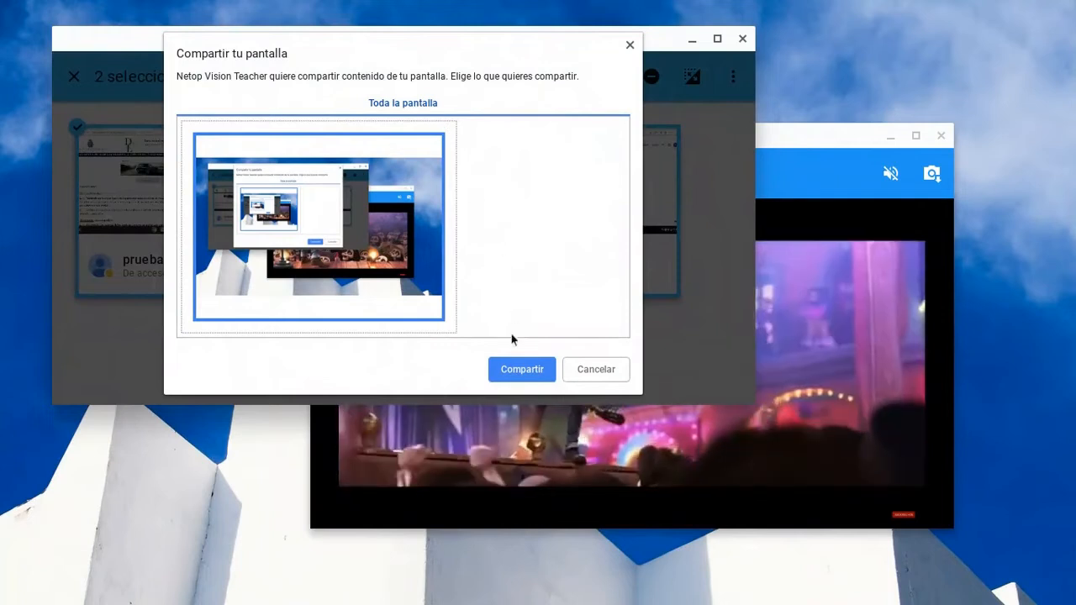
pyautogui.click(511, 369)
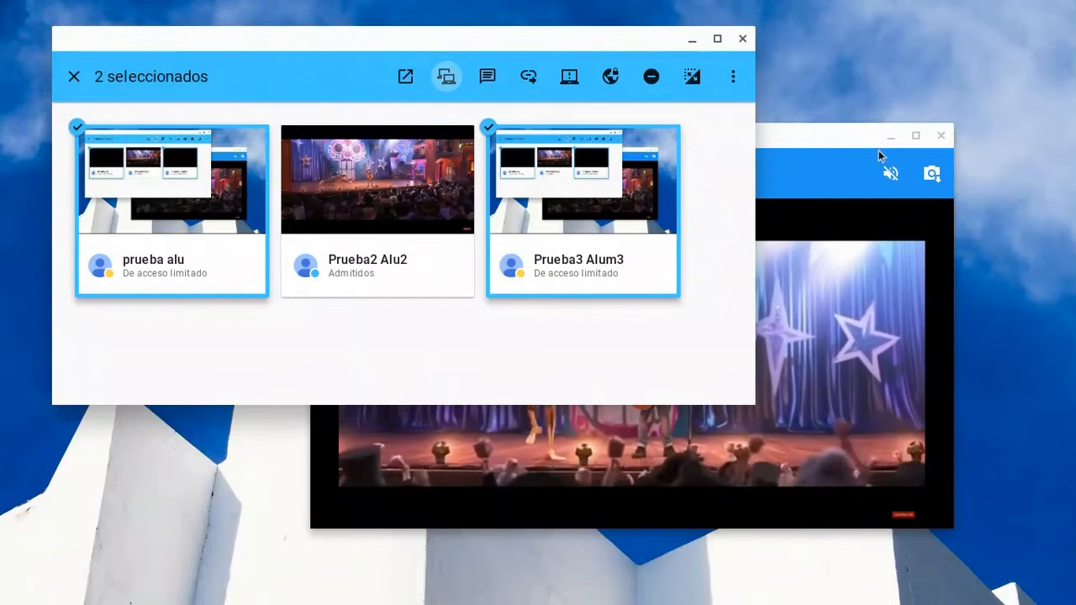
pyautogui.click(915, 136)
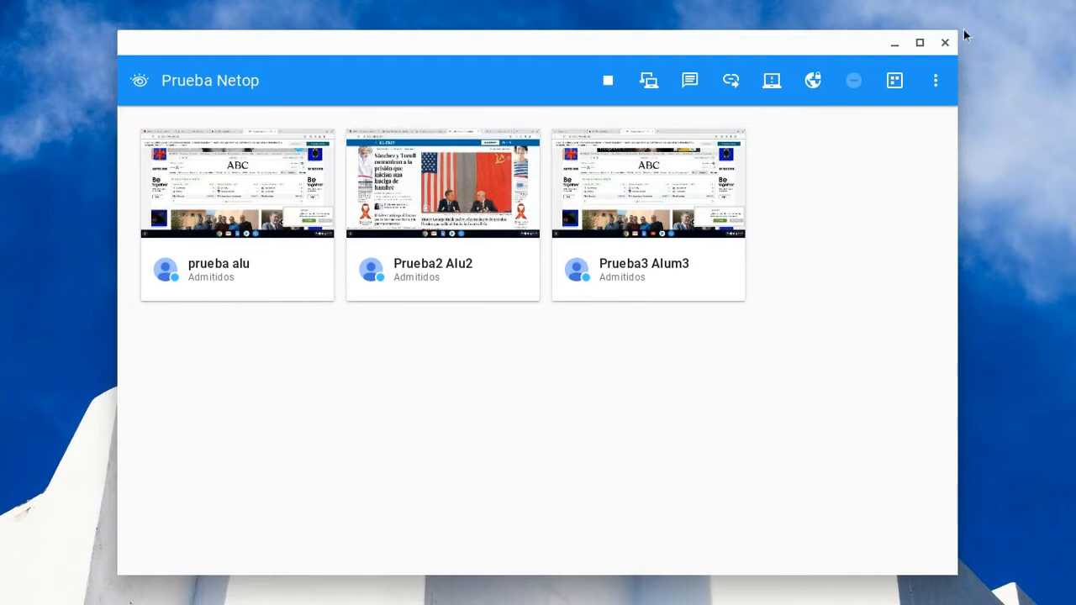
# Include the Google Productivity Apps list among the allowed sites in the web filter configuration.
pyautogui.click(936, 84)
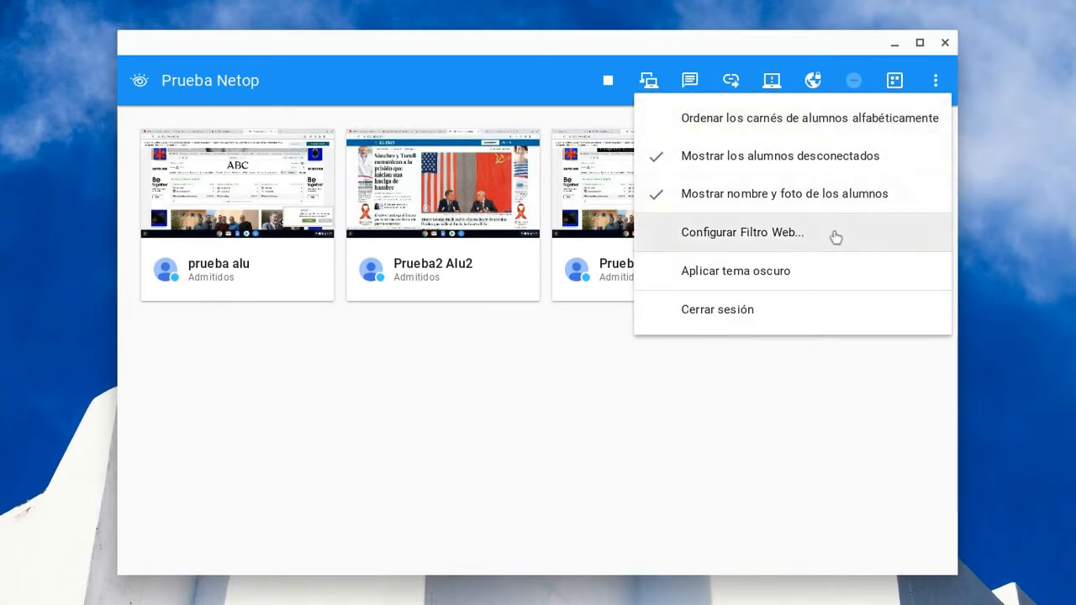
pyautogui.click(835, 238)
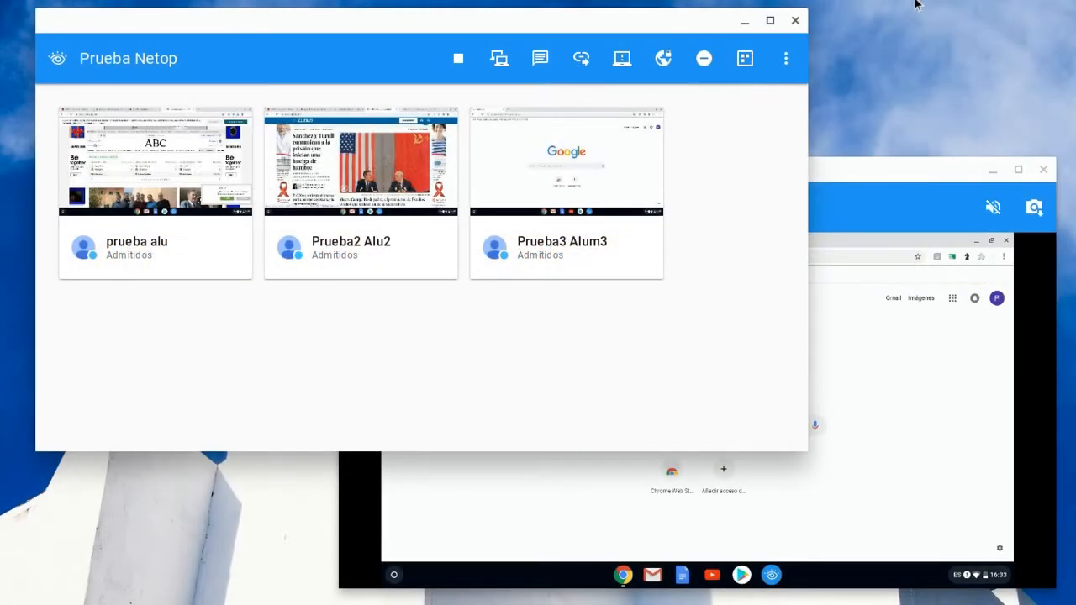
pyautogui.click(784, 60)
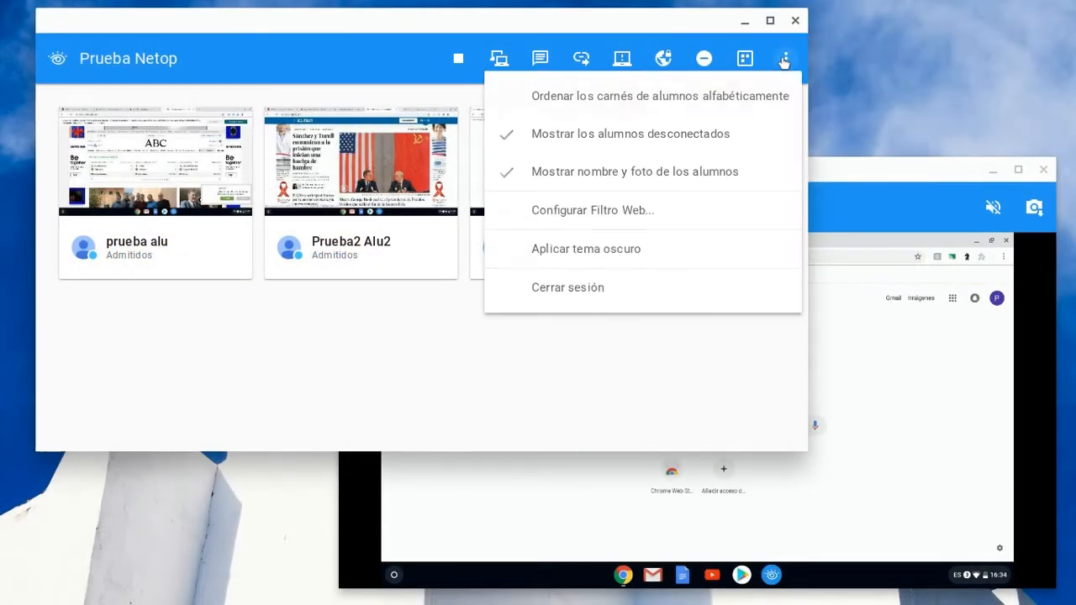
pyautogui.click(571, 213)
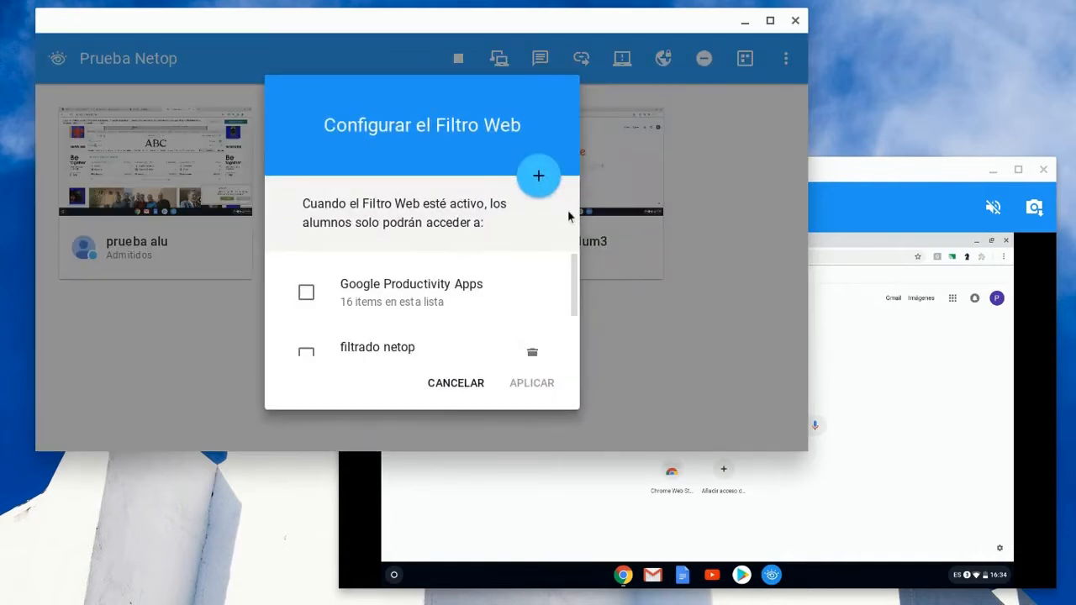
pyautogui.click(307, 293)
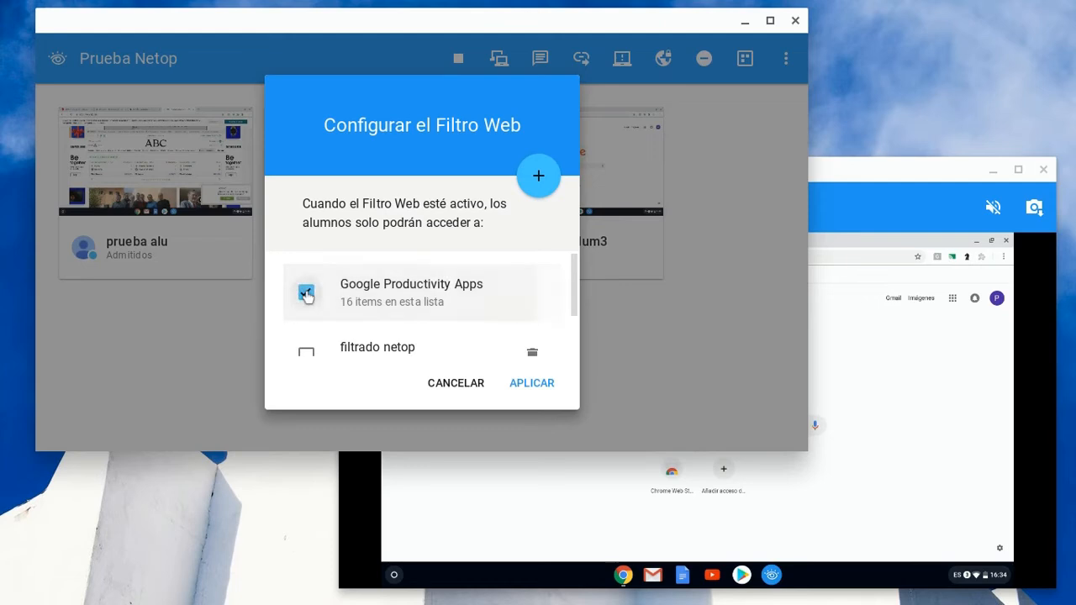
# Review the sites contained in the Google Productivity Apps list and apply the web filter configuration.
pyautogui.click(367, 298)
pyautogui.scroll(-3, 367, 299)
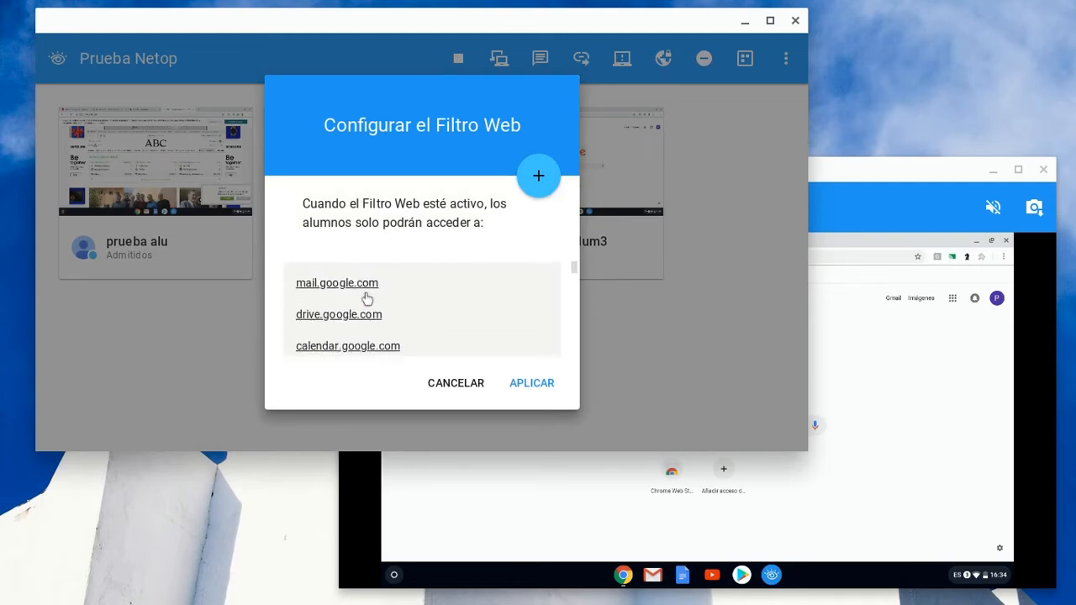
pyautogui.scroll(-5, 367, 299)
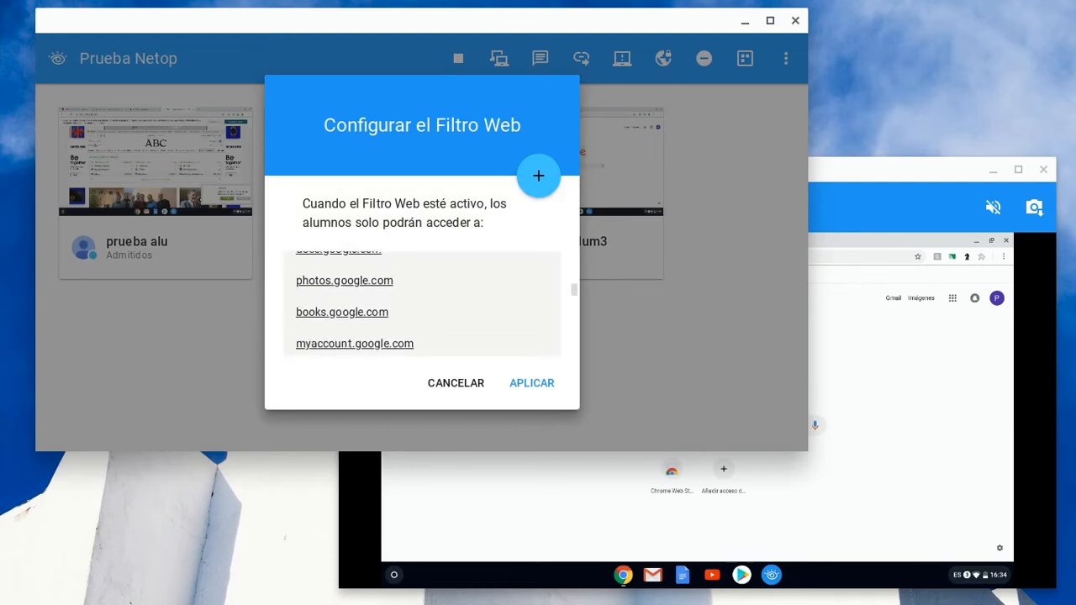
pyautogui.scroll(-5, 427, 303)
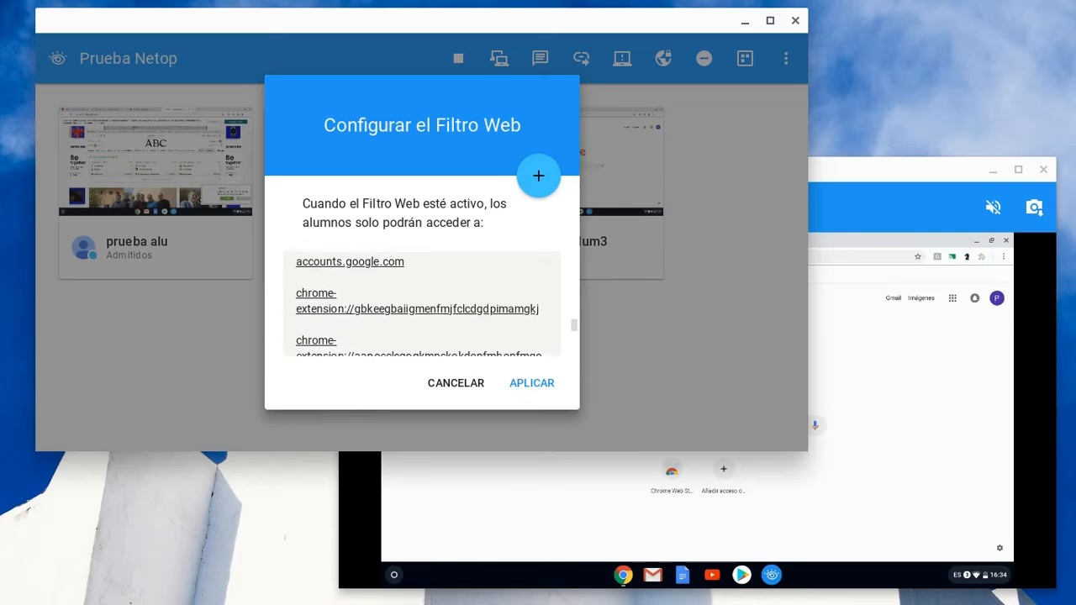
pyautogui.scroll(-4, 428, 302)
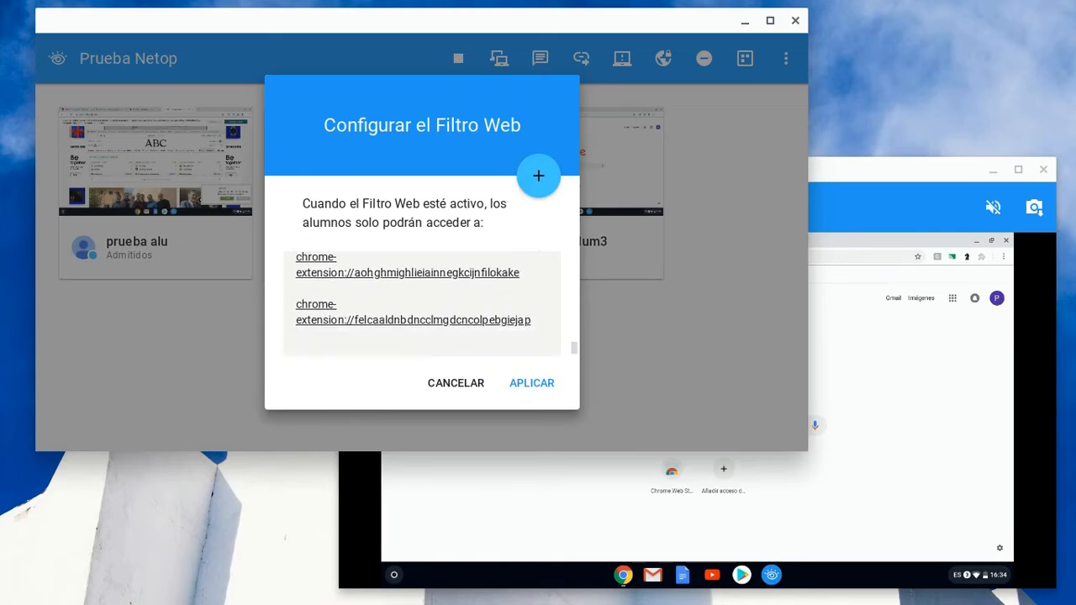
pyautogui.click(532, 383)
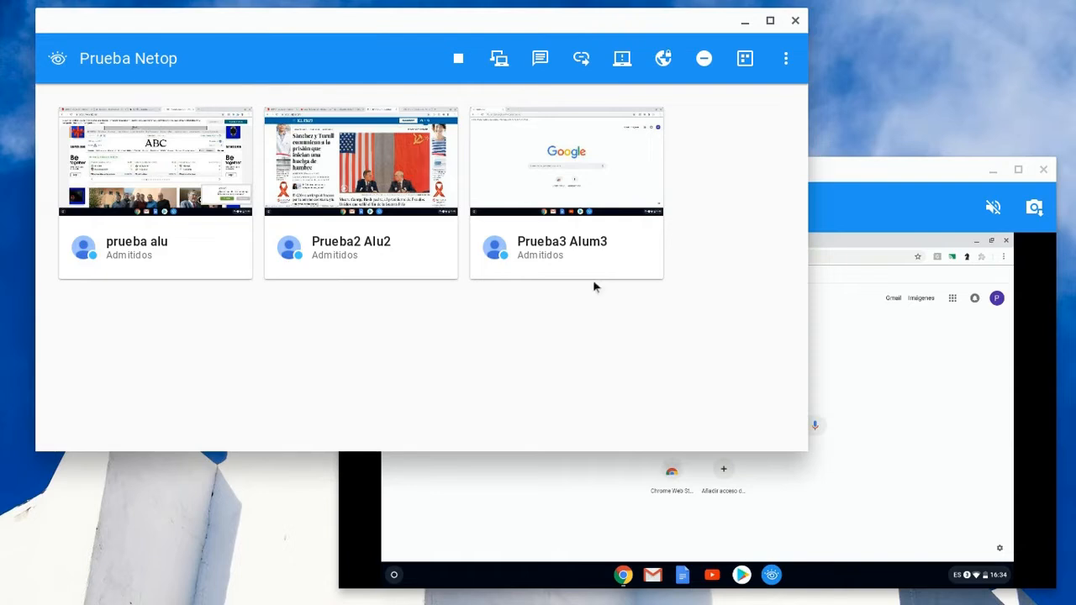
# Activate the web filter for the whole class and maximize the third student's live view.
pyautogui.click(663, 61)
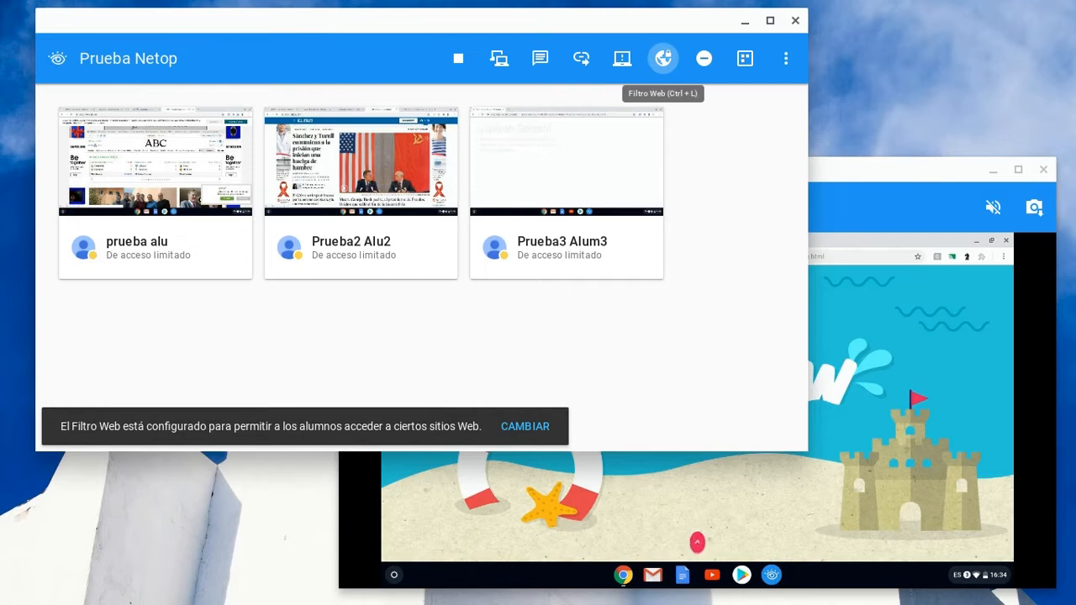
pyautogui.click(888, 180)
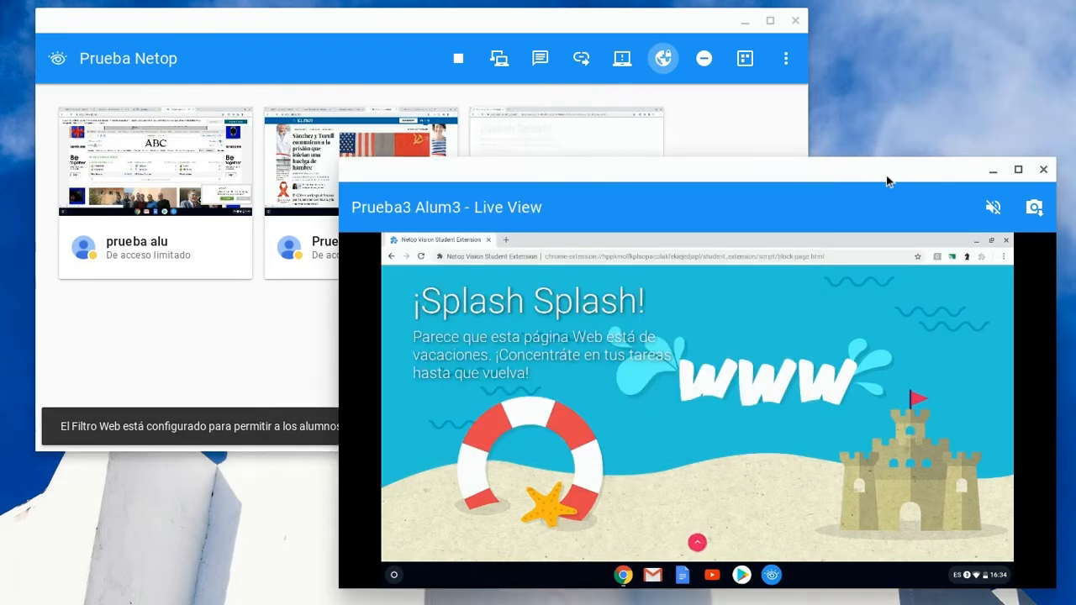
pyautogui.click(1016, 170)
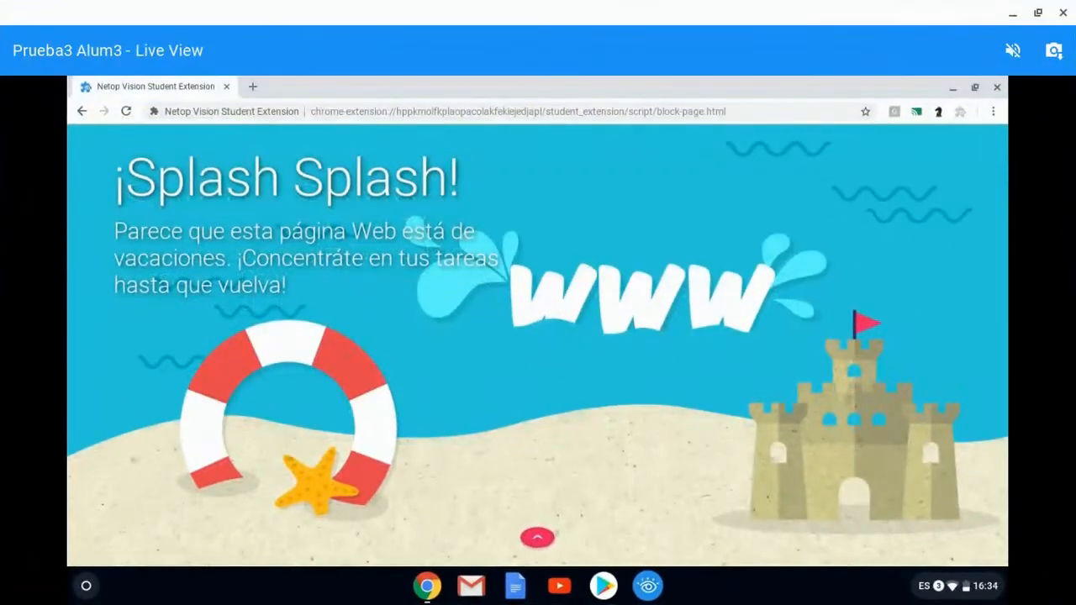
# Open Google Maps from the allowed sites on the student's block page, and add a new browser tab.
pyautogui.click(538, 537)
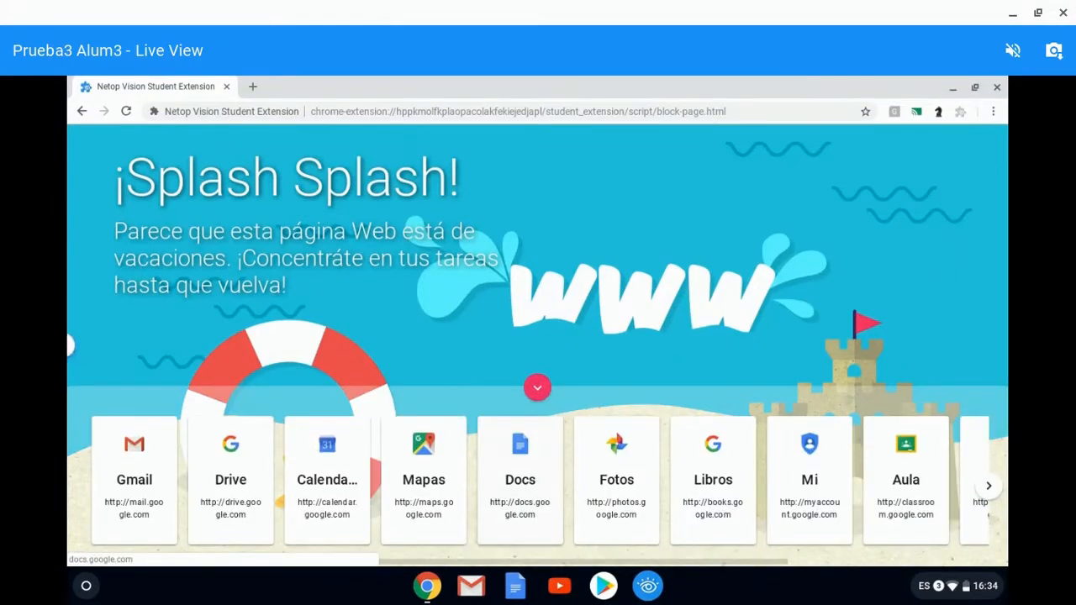
pyautogui.hscroll(5, 727, 454)
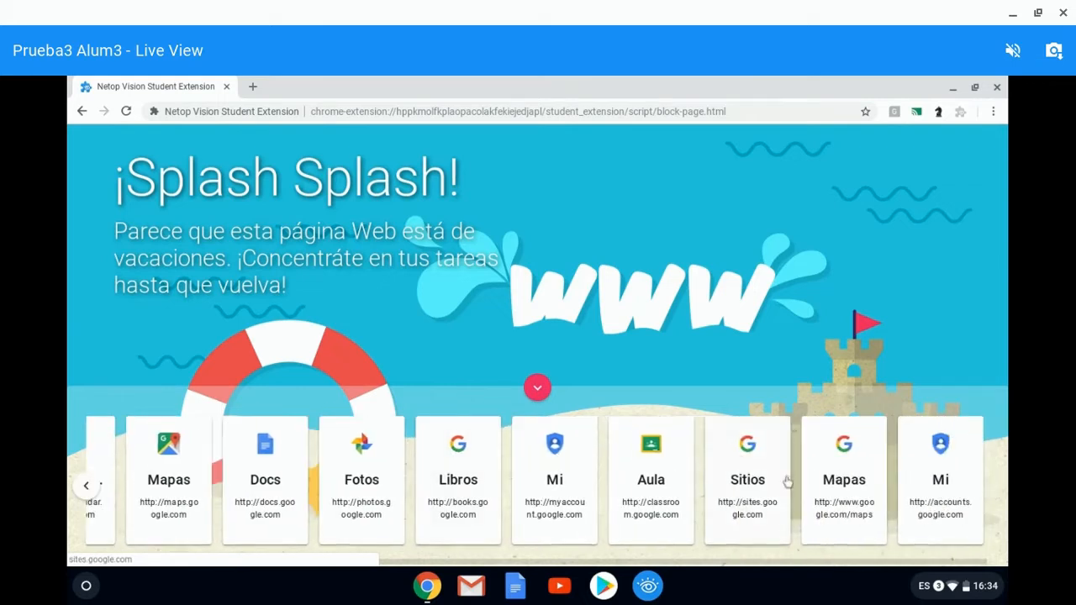
pyautogui.click(849, 499)
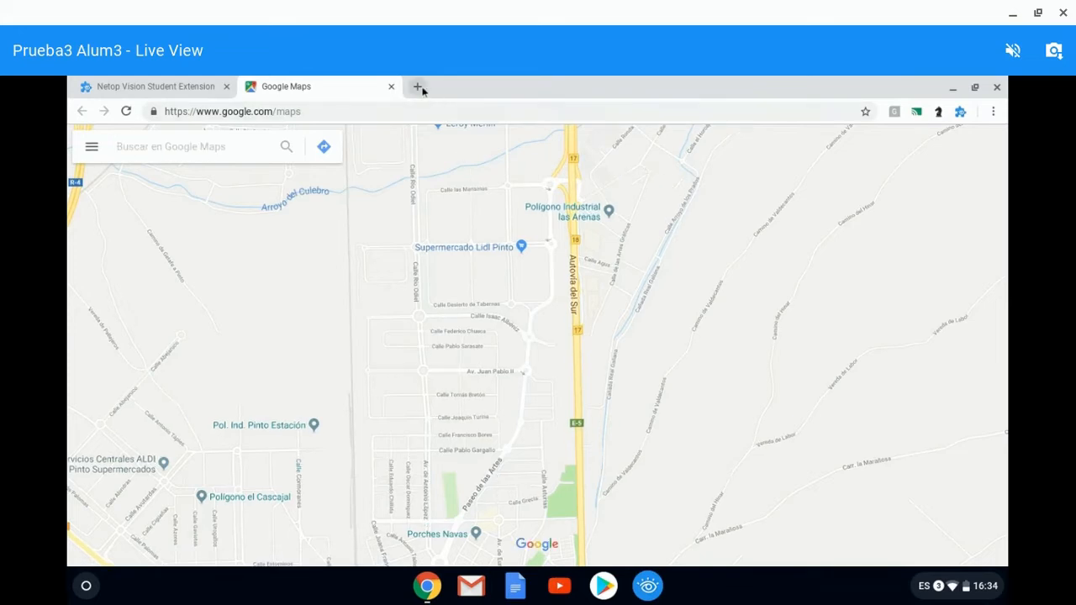
pyautogui.click(417, 87)
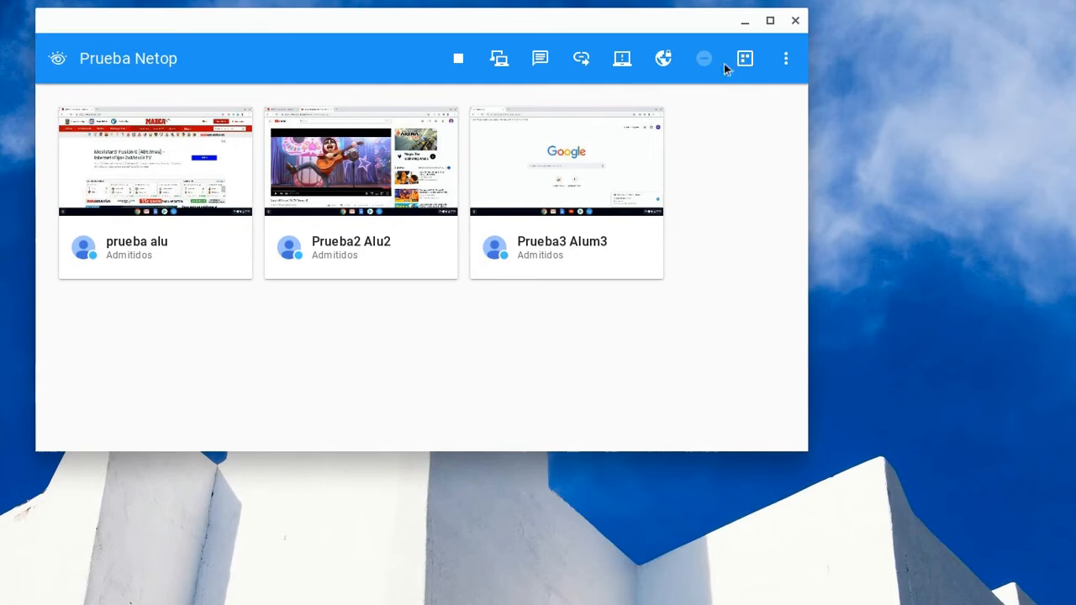
# Push the link dle.rae.es to all students in the class.
pyautogui.click(579, 61)
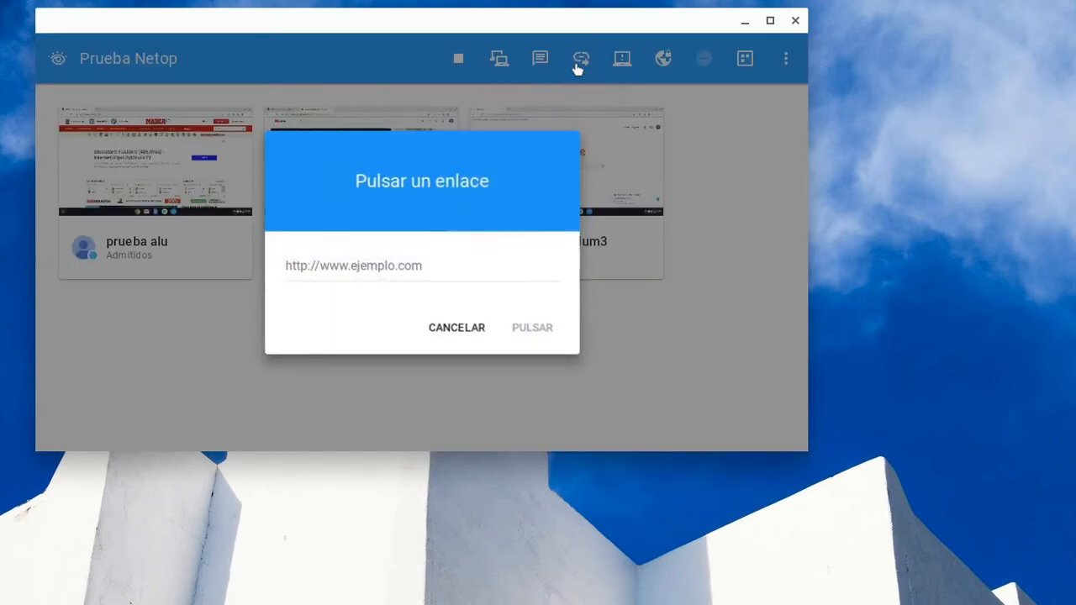
pyautogui.write('ra')
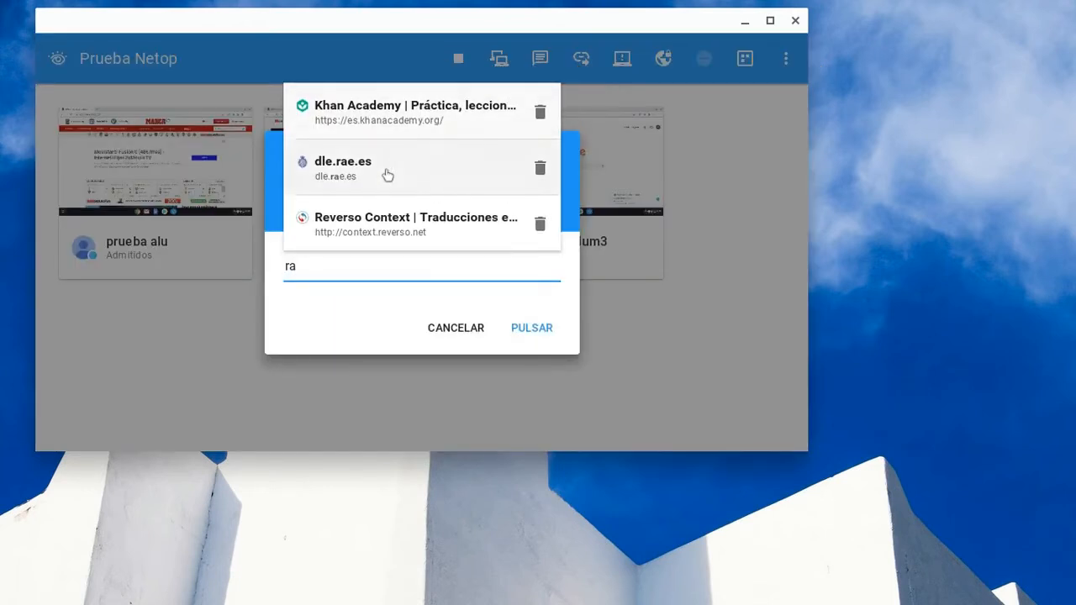
pyautogui.click(376, 184)
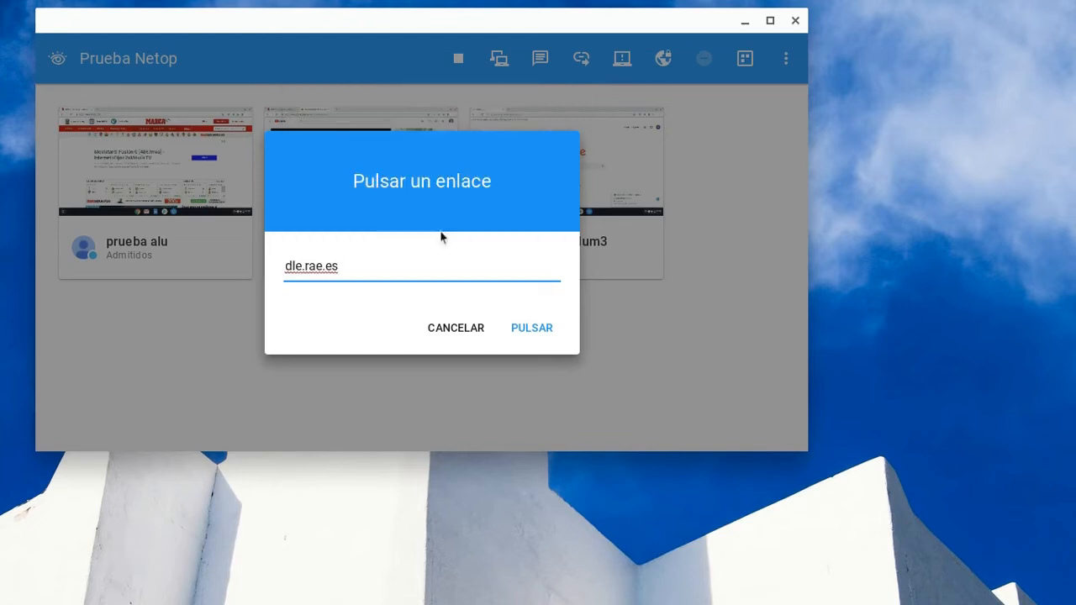
pyautogui.click(528, 328)
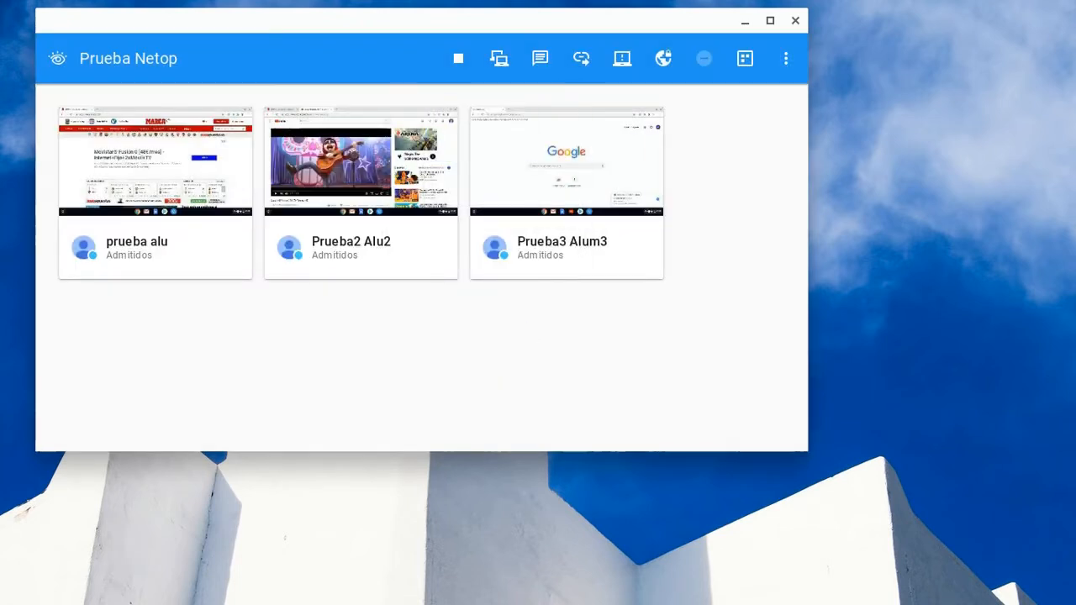
pyautogui.click(583, 58)
pyautogui.write('kh')
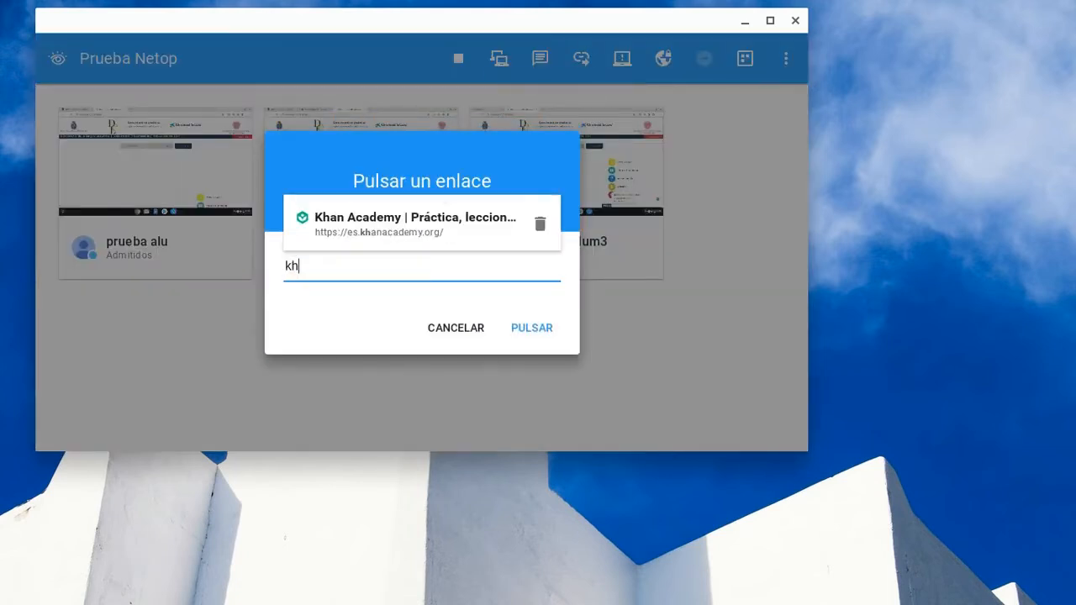
pyautogui.click(420, 229)
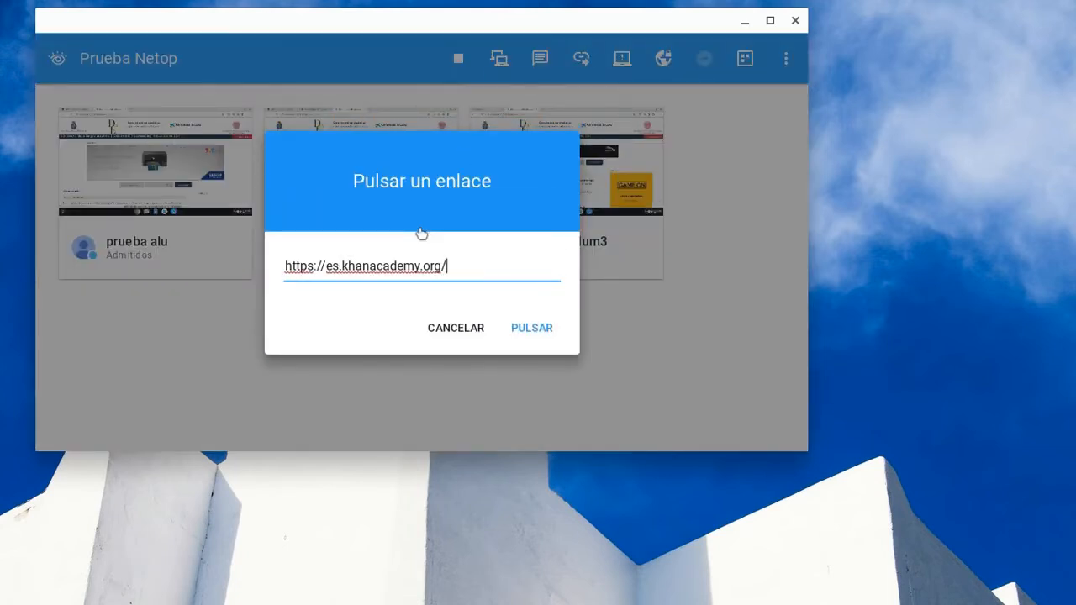
pyautogui.click(527, 339)
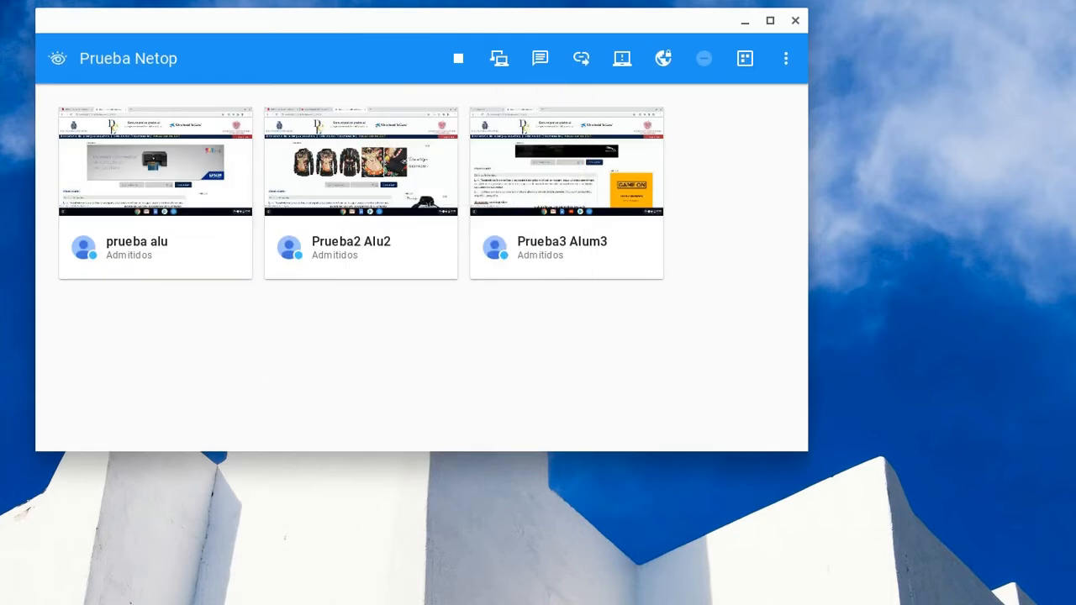
# Activate the web filter for the whole class and open the third student's live view.
pyautogui.moveTo(604, 258)
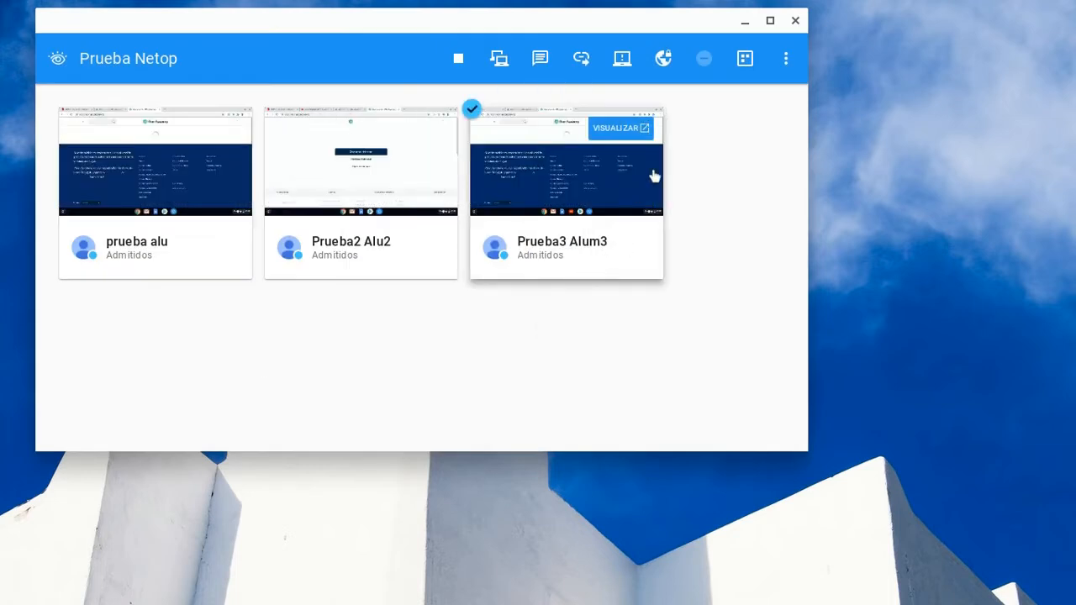
pyautogui.click(662, 57)
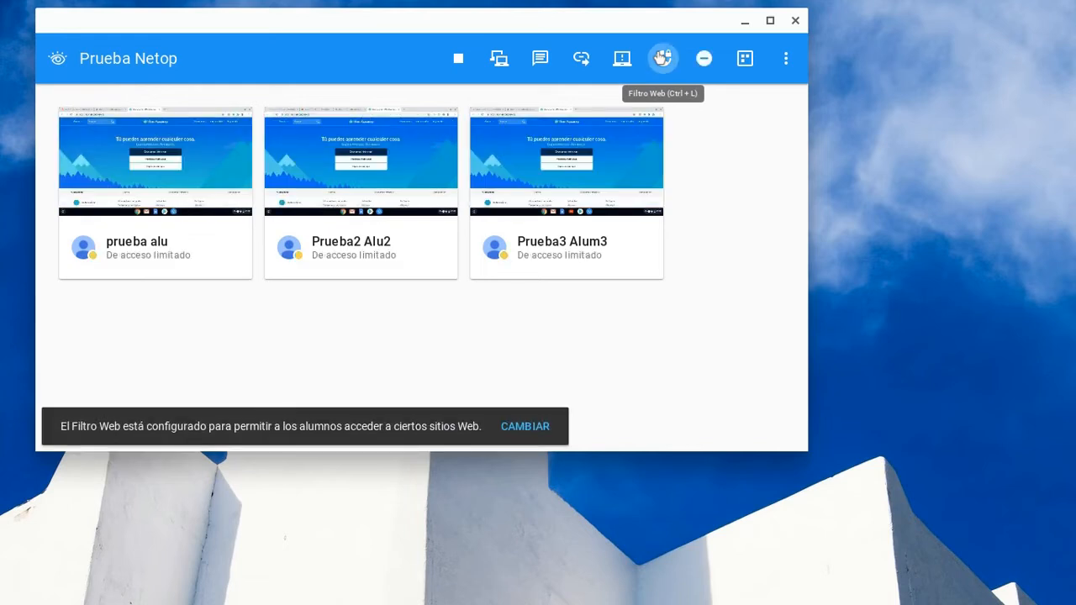
pyautogui.moveTo(618, 203)
pyautogui.click(634, 128)
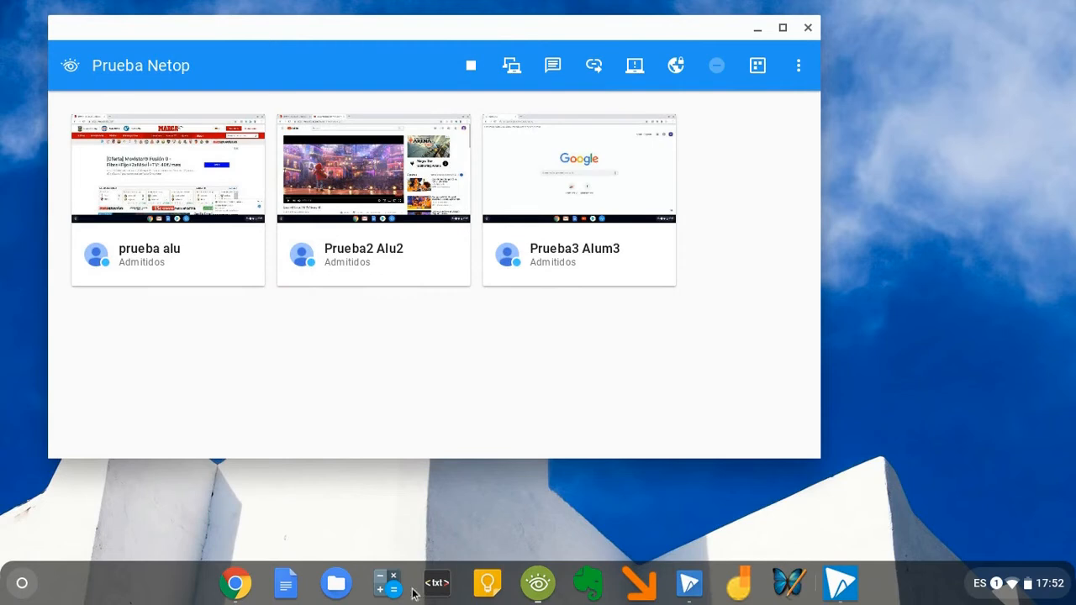
# Review the web addresses in filtrado personalizado.txt in the Text app and locate the file in the Descargas folder.
pyautogui.click(434, 584)
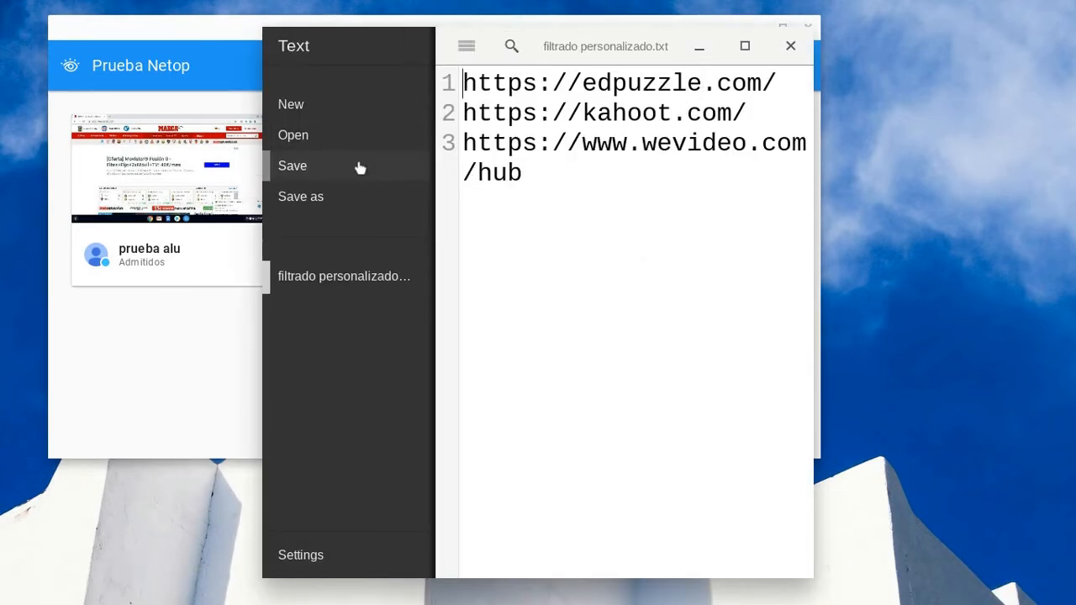
pyautogui.click(790, 47)
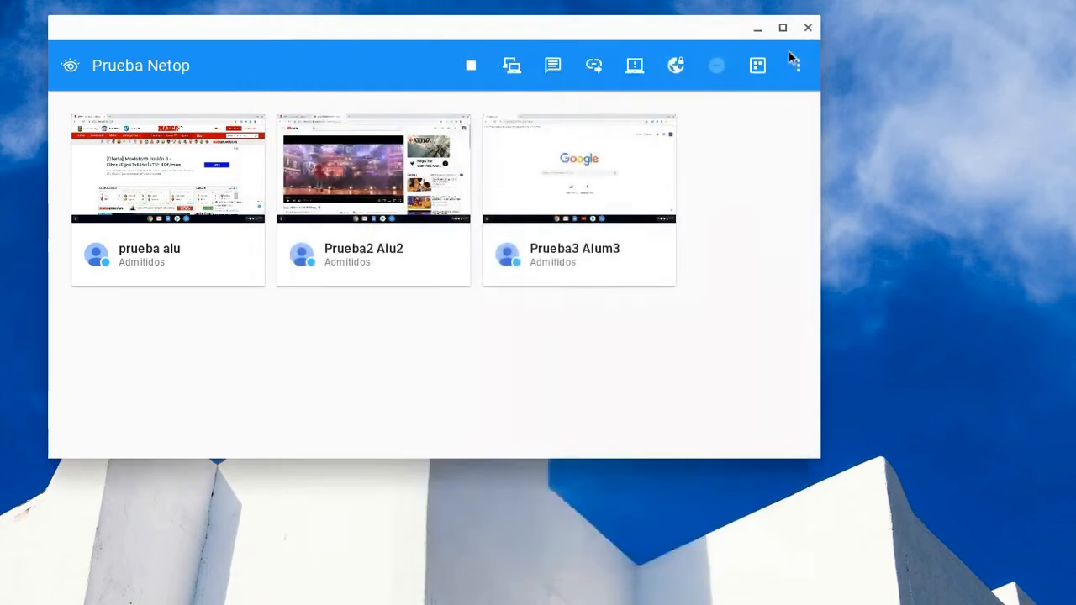
pyautogui.hotkey('alt', 'shift', 'm')
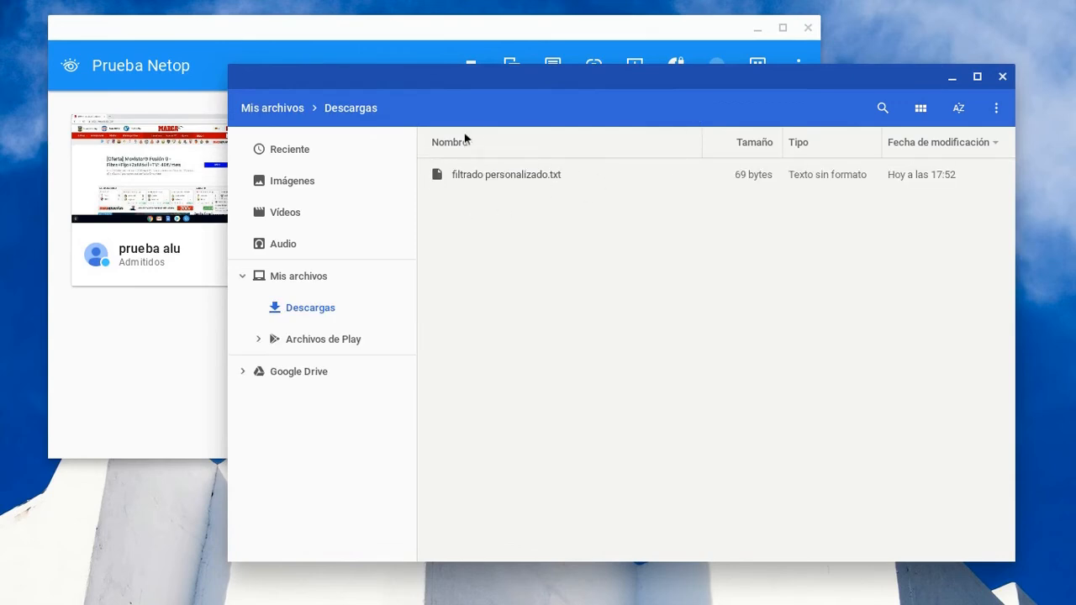
pyautogui.click(997, 76)
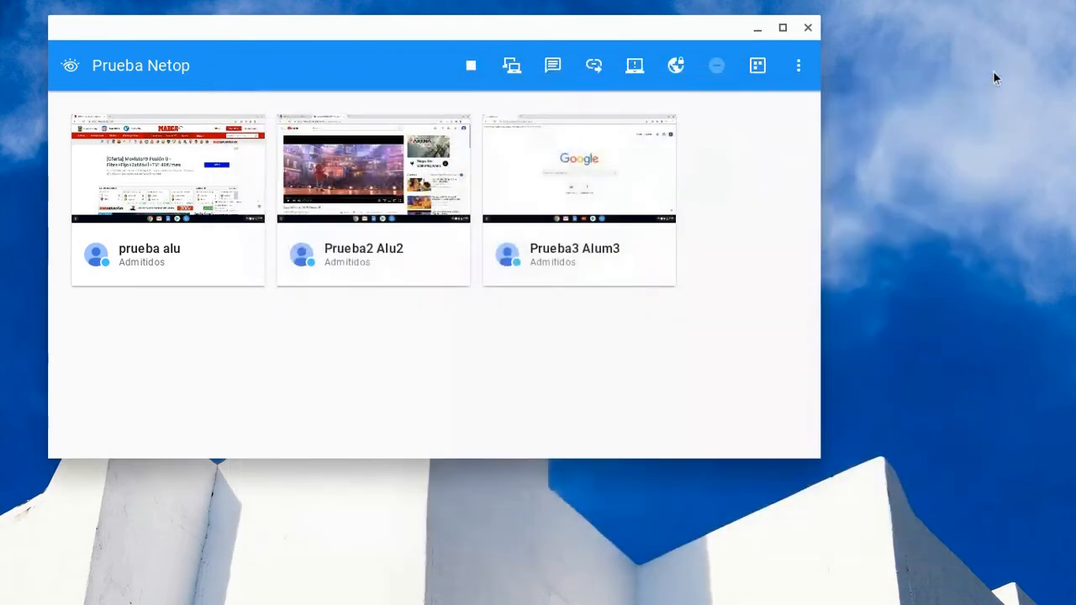
# Add a new allowed-sites list to the web filter configuration from the file filtrado personalizado.txt in Descargas.
pyautogui.click(798, 66)
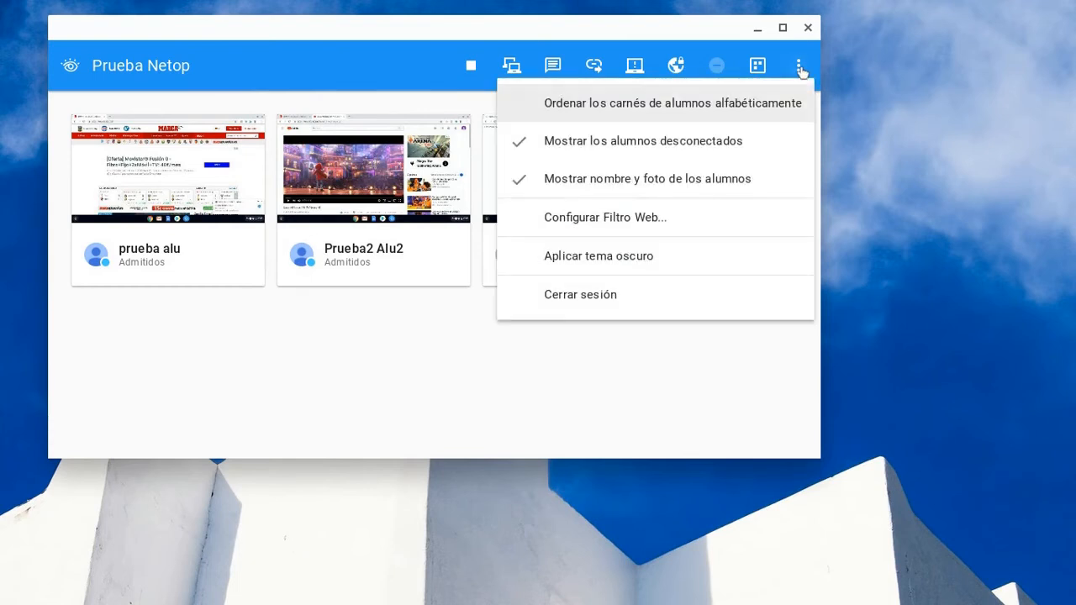
pyautogui.click(689, 220)
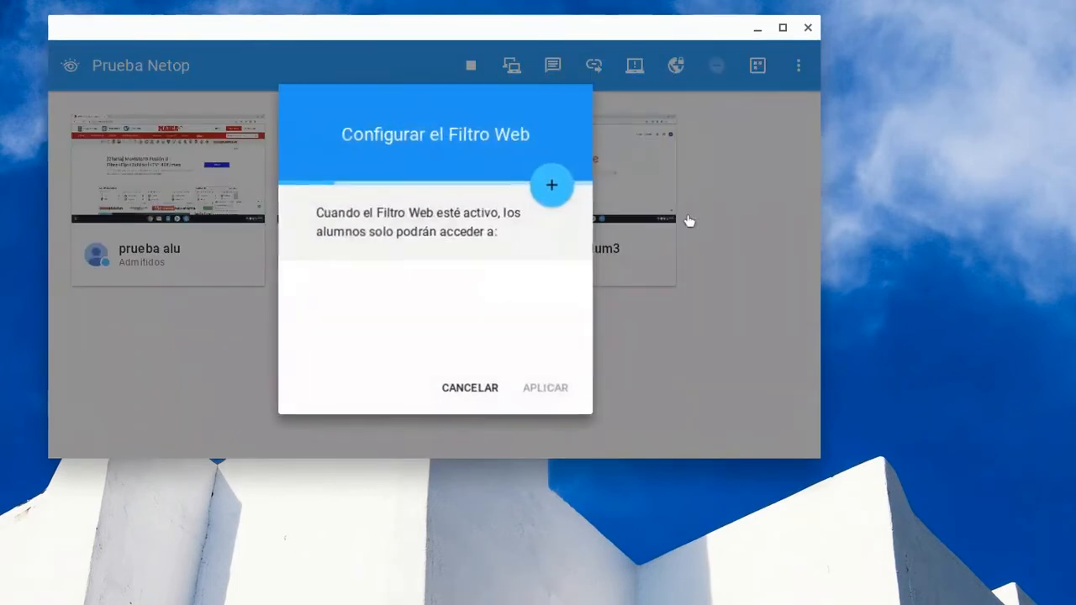
pyautogui.click(552, 191)
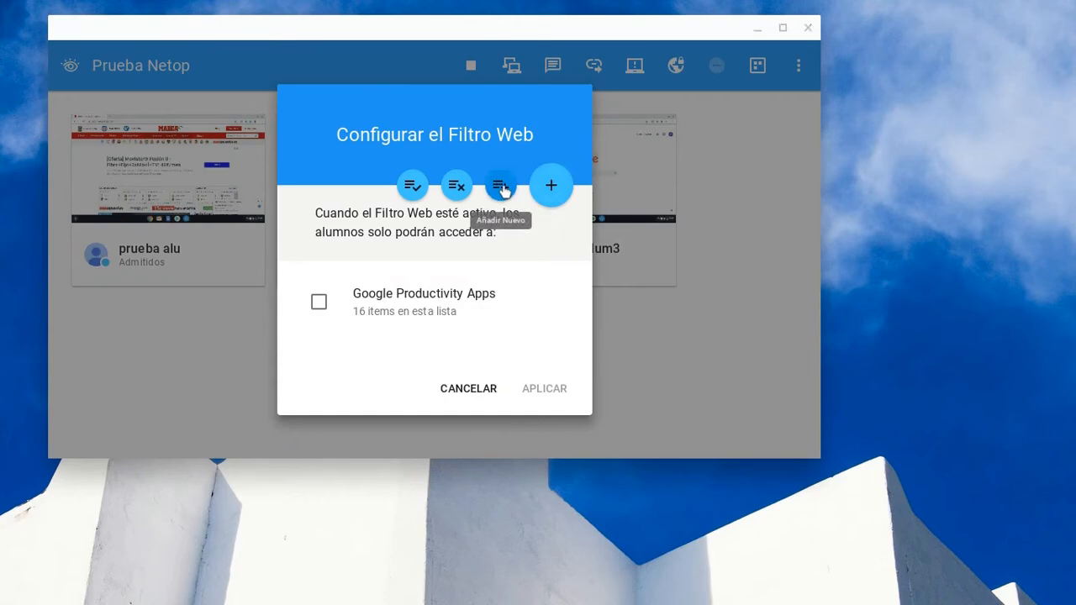
pyautogui.click(502, 185)
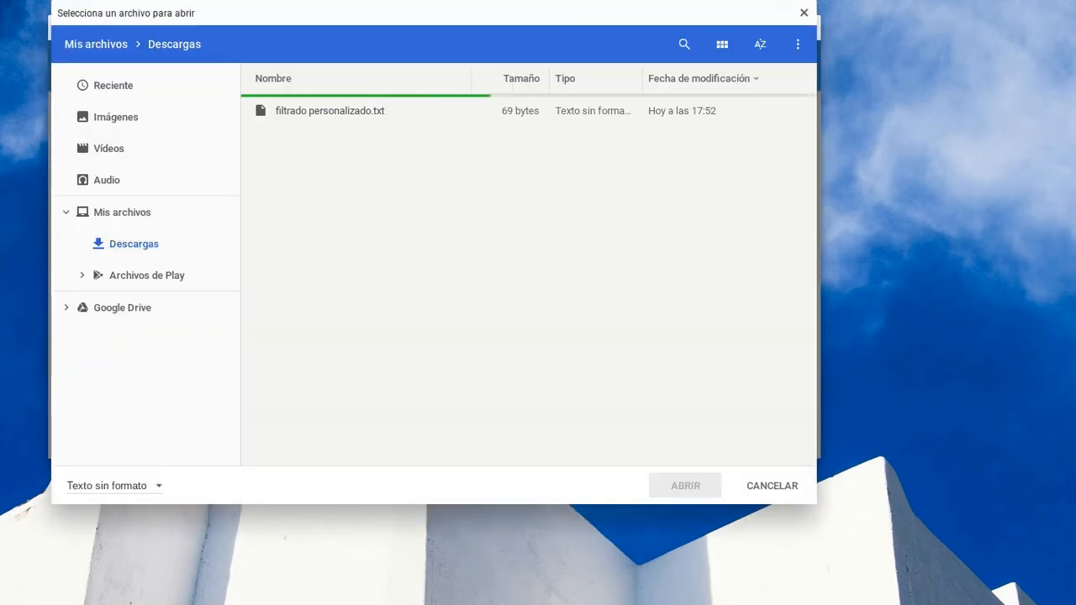
pyautogui.click(365, 120)
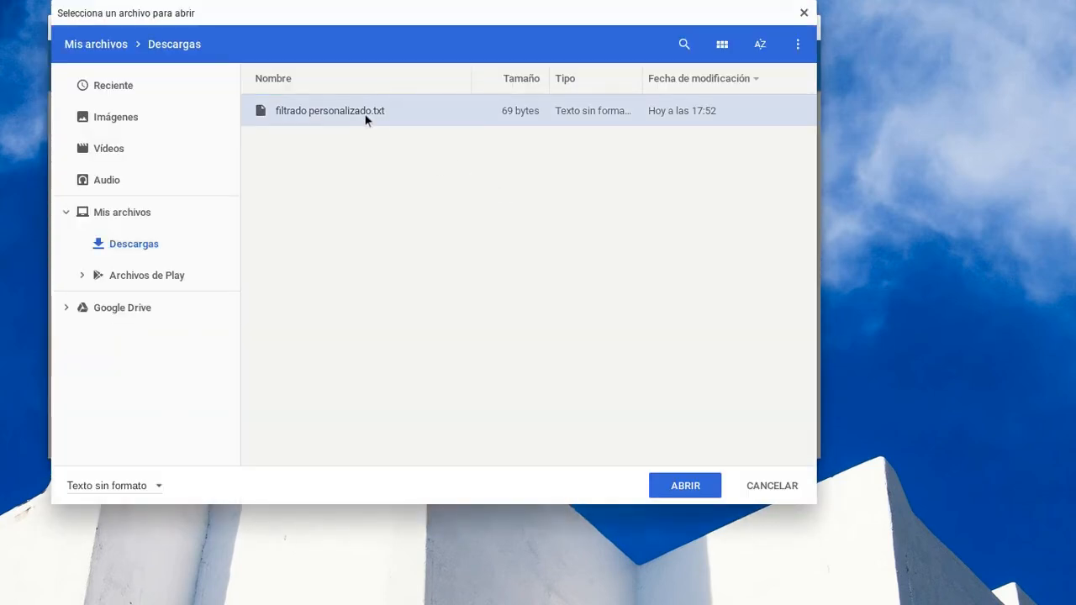
pyautogui.click(677, 488)
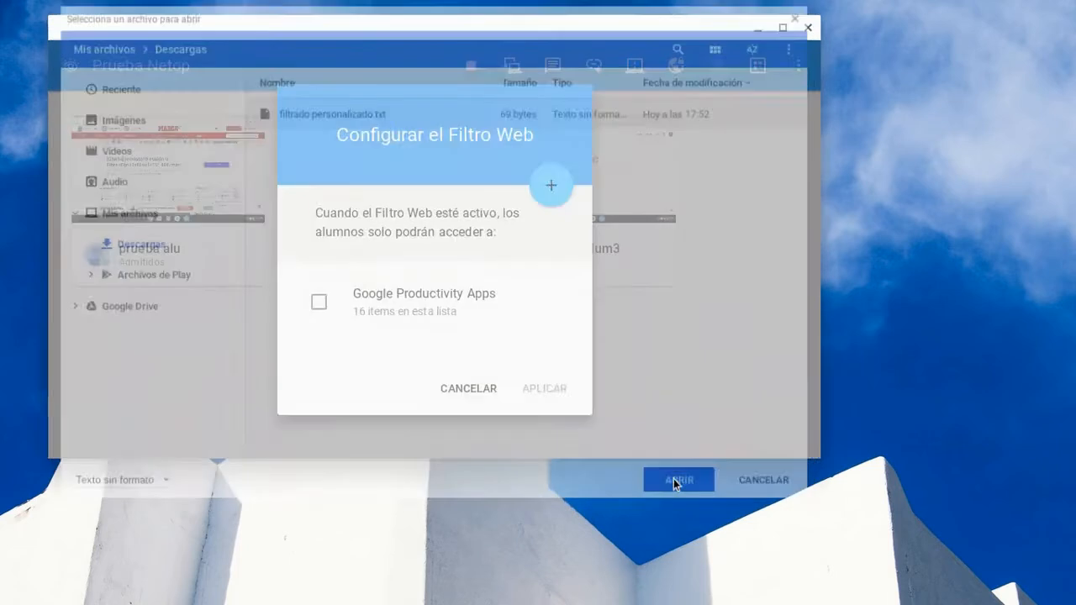
# Enable the filtrado personalizado list, review the sites it contains, and apply the web filter configuration.
pyautogui.scroll(-1, 412, 335)
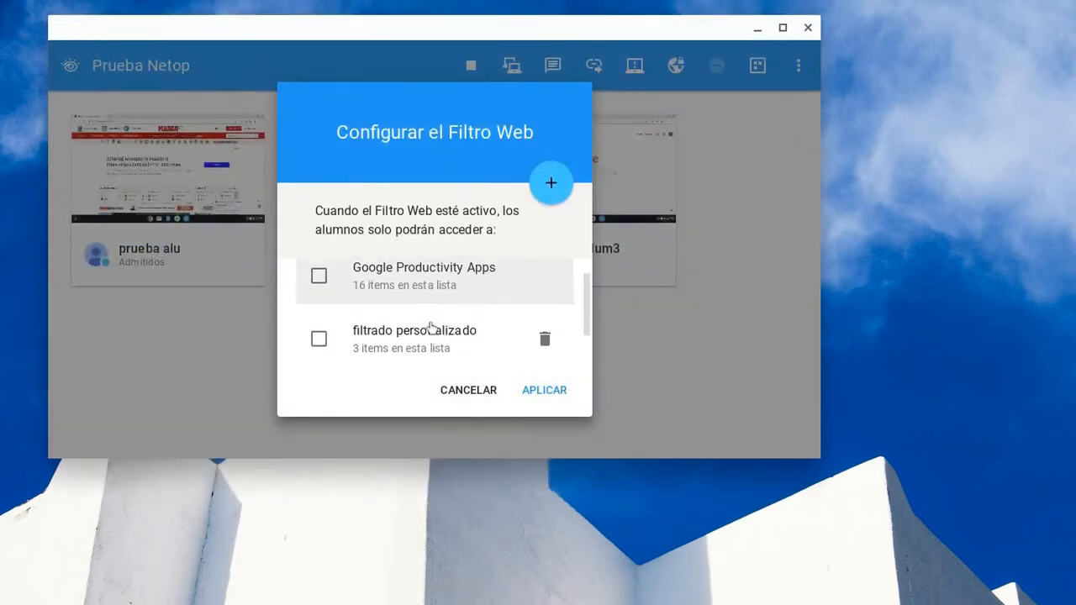
pyautogui.click(320, 321)
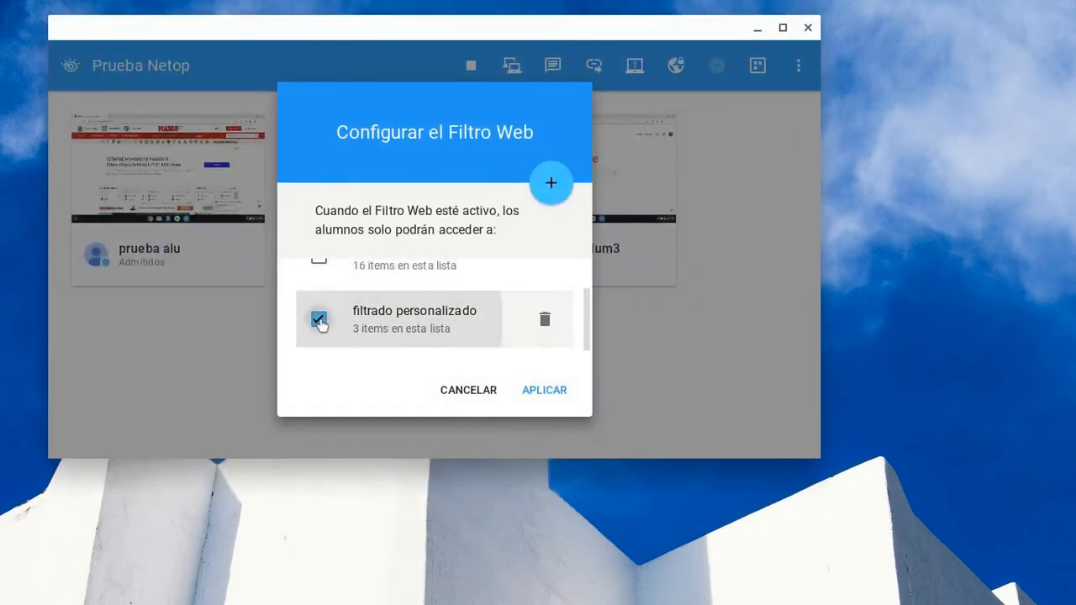
pyautogui.scroll(1, 402, 326)
pyautogui.scroll(-2, 403, 326)
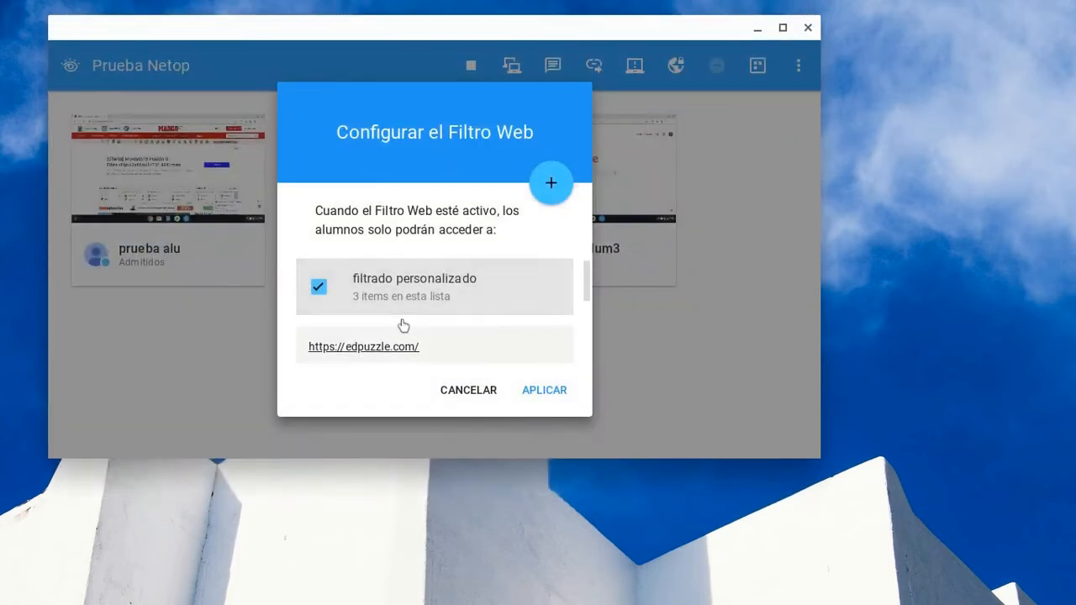
pyautogui.scroll(-2, 403, 326)
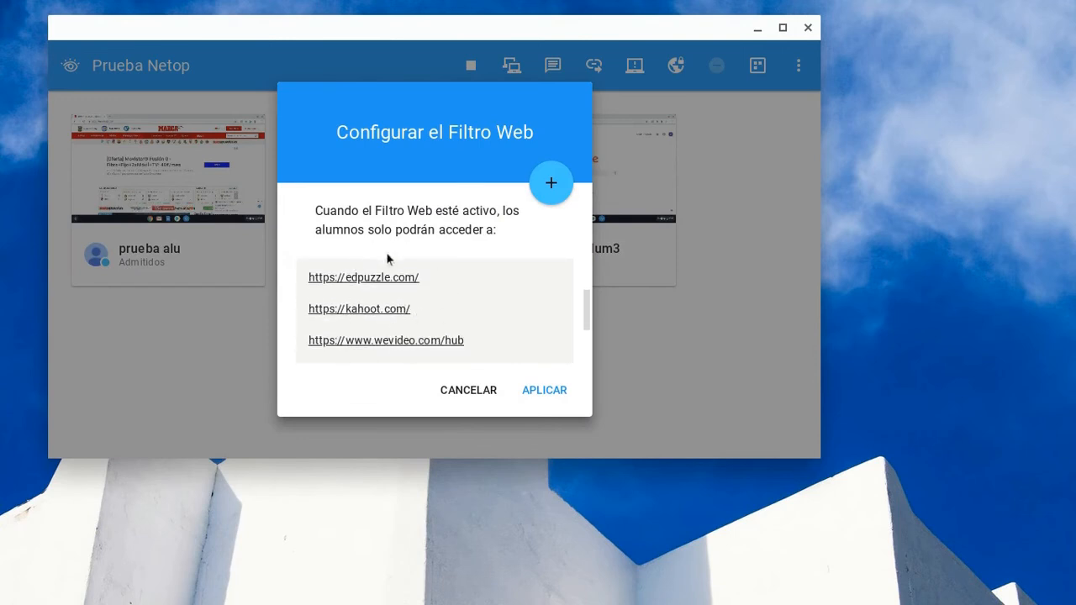
pyautogui.click(555, 391)
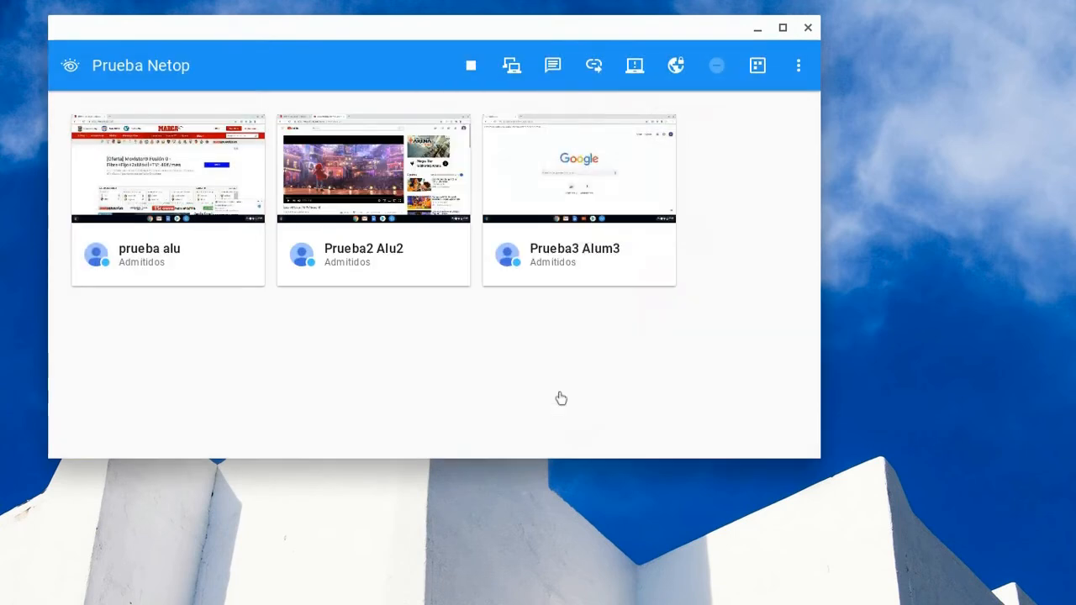
# Activate the web filter for the class and expand the allowed sites on the block page in the third student's live view.
pyautogui.click(676, 70)
pyautogui.moveTo(644, 151)
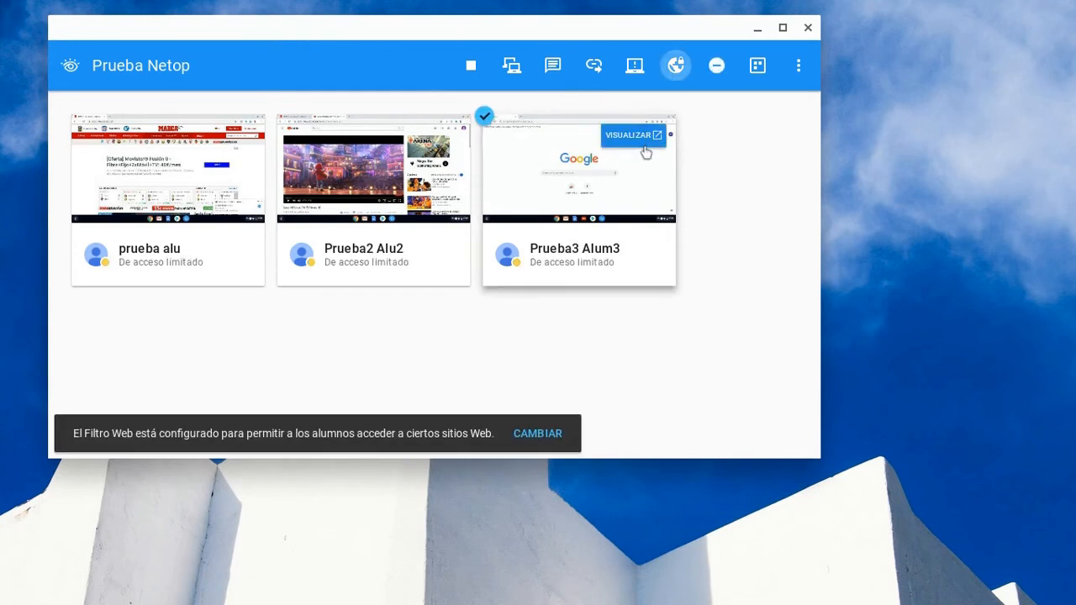
pyautogui.click(645, 144)
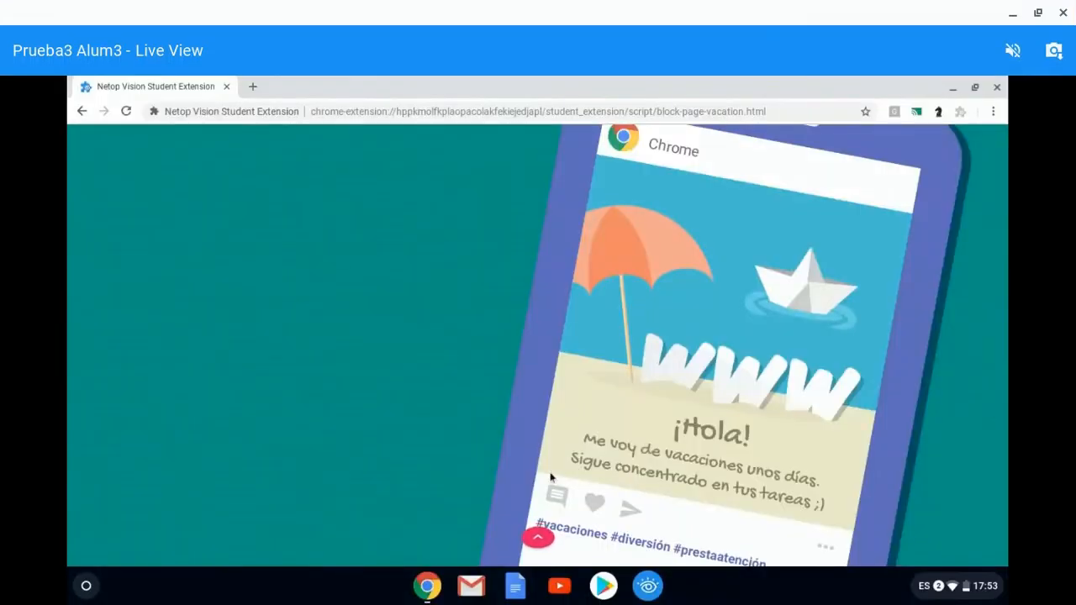
pyautogui.click(540, 538)
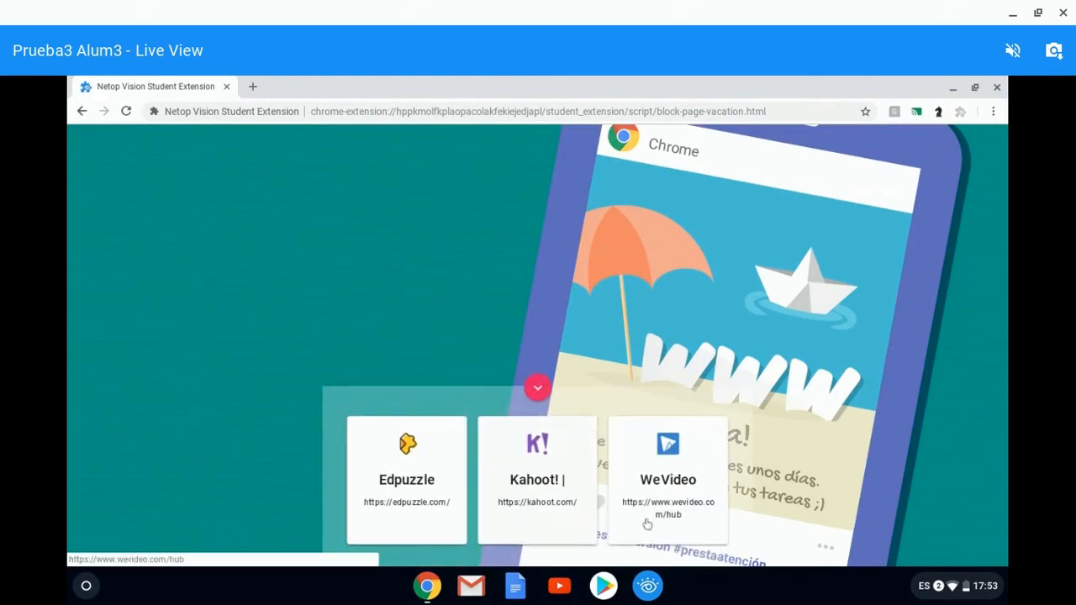